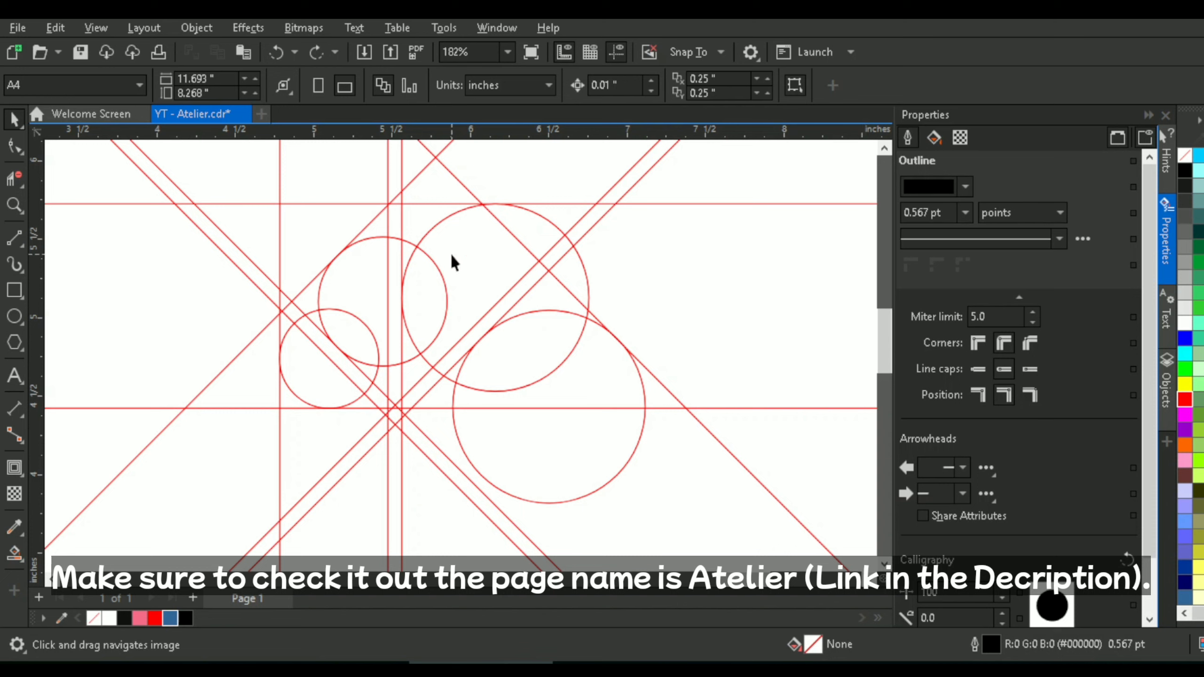
Activate the Virtual Segment Delete tool for trimming the red construction geometry.
click(11, 184)
click(183, 230)
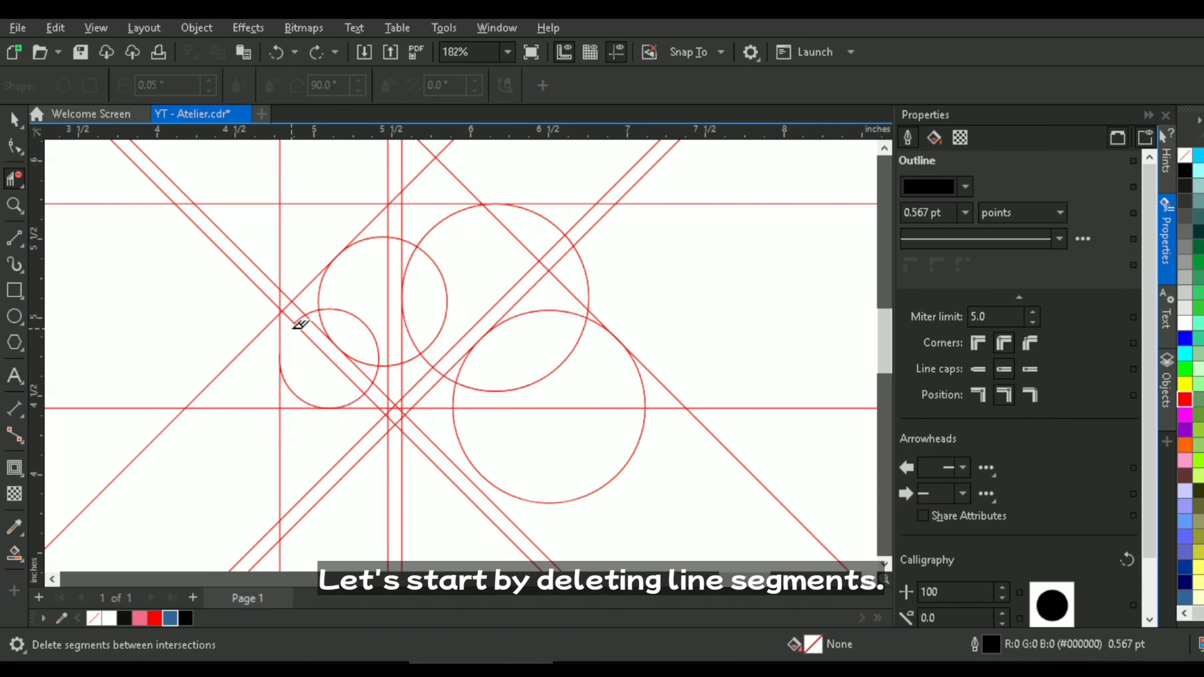
click(283, 307)
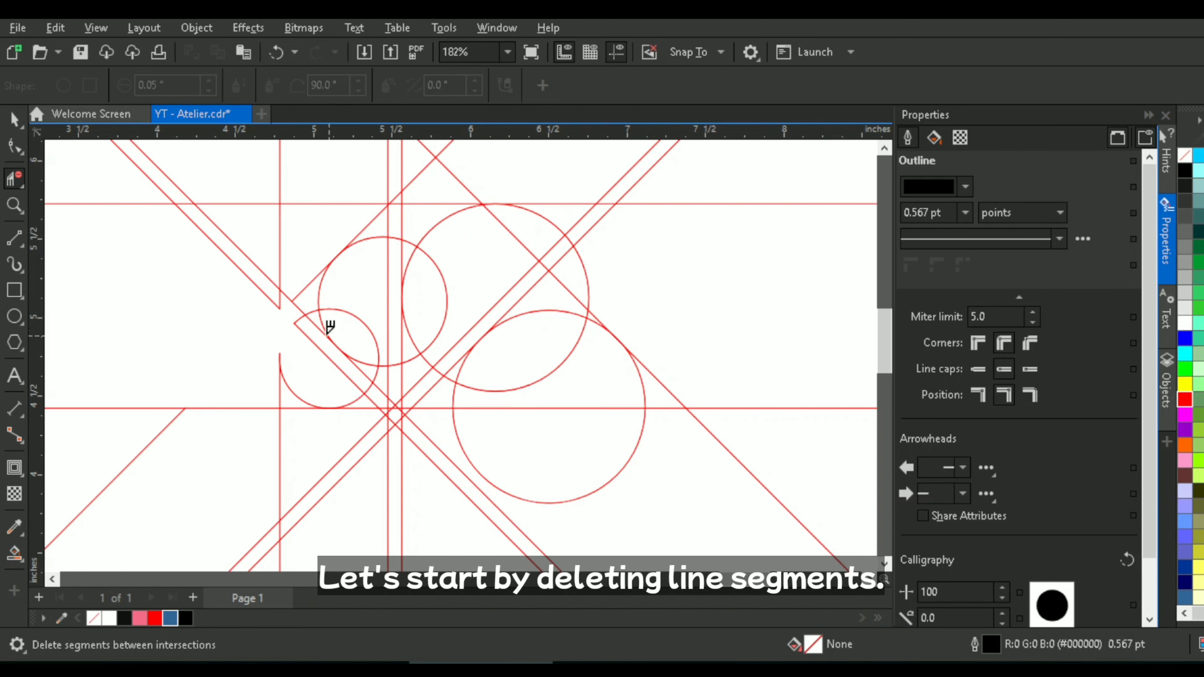
key(ctrl+z)
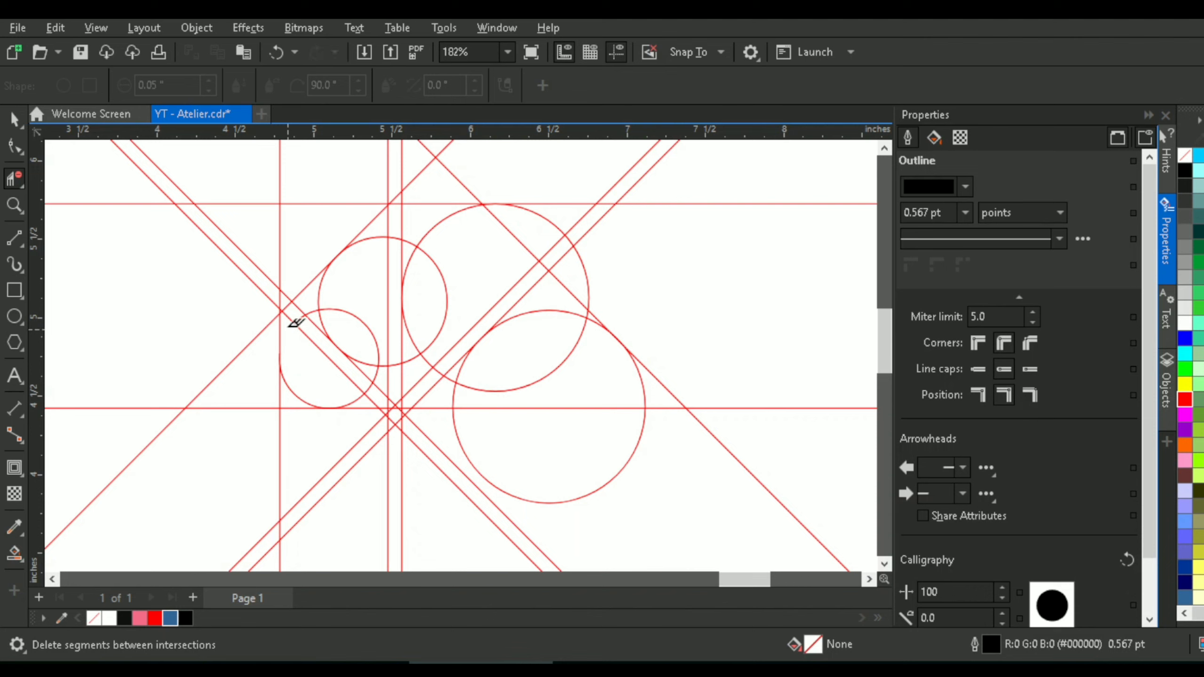
click(284, 305)
key(ctrl+z)
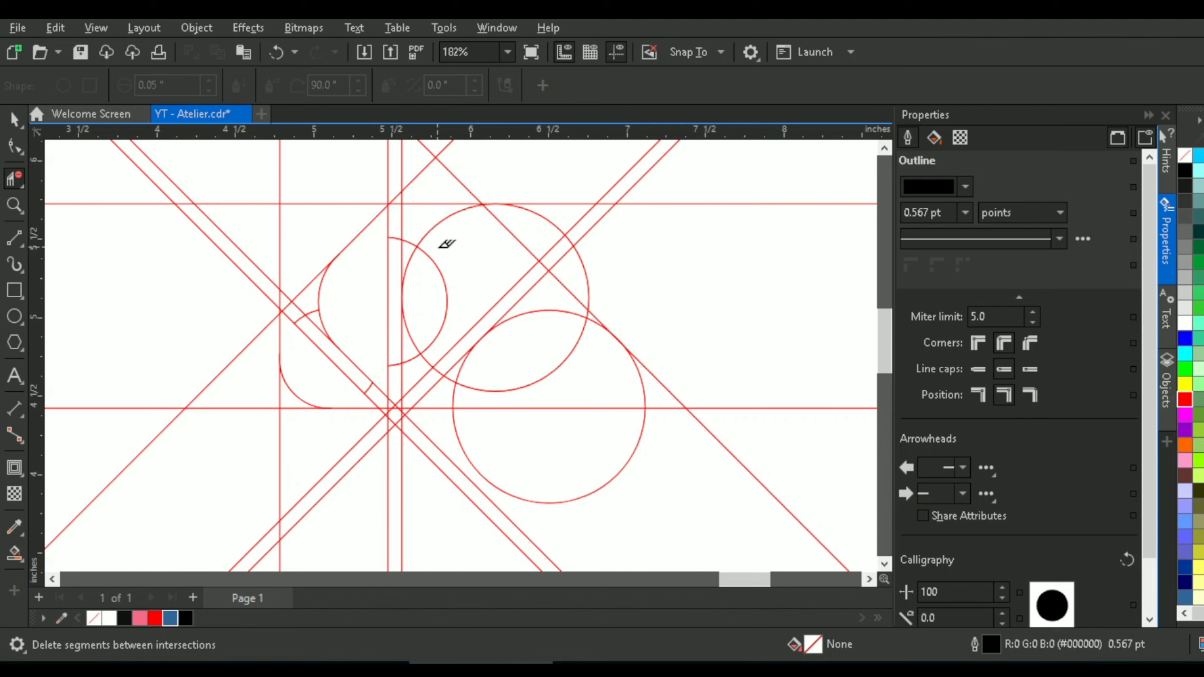
Delete the unneeded arc segments of the construction circles, keeping the arcs that round the four petal shapes.
click(447, 280)
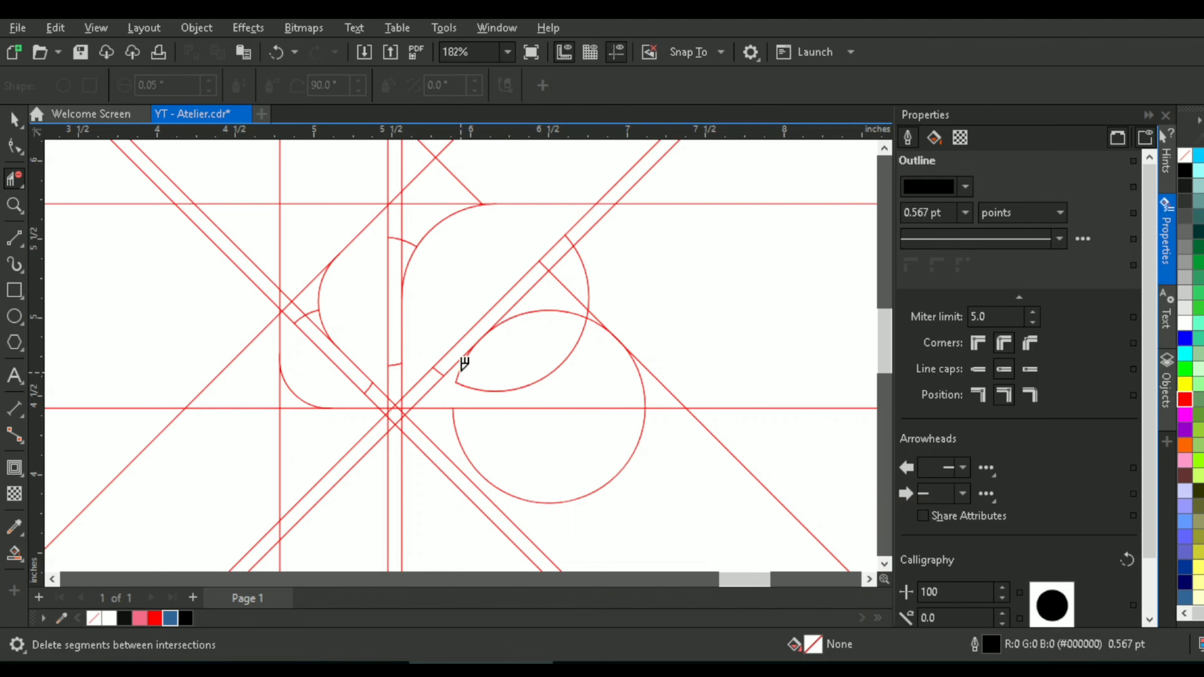
click(475, 387)
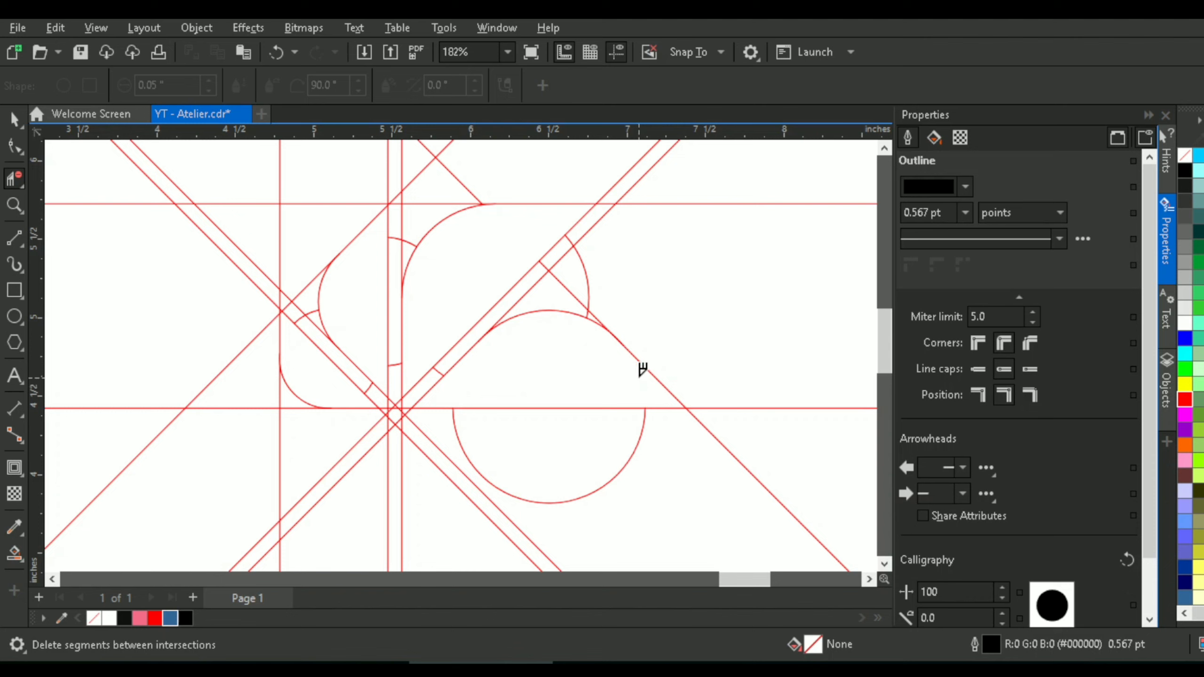
Fill the four enclosed petal regions with blue using the Smart Fill tool.
click(18, 562)
click(76, 572)
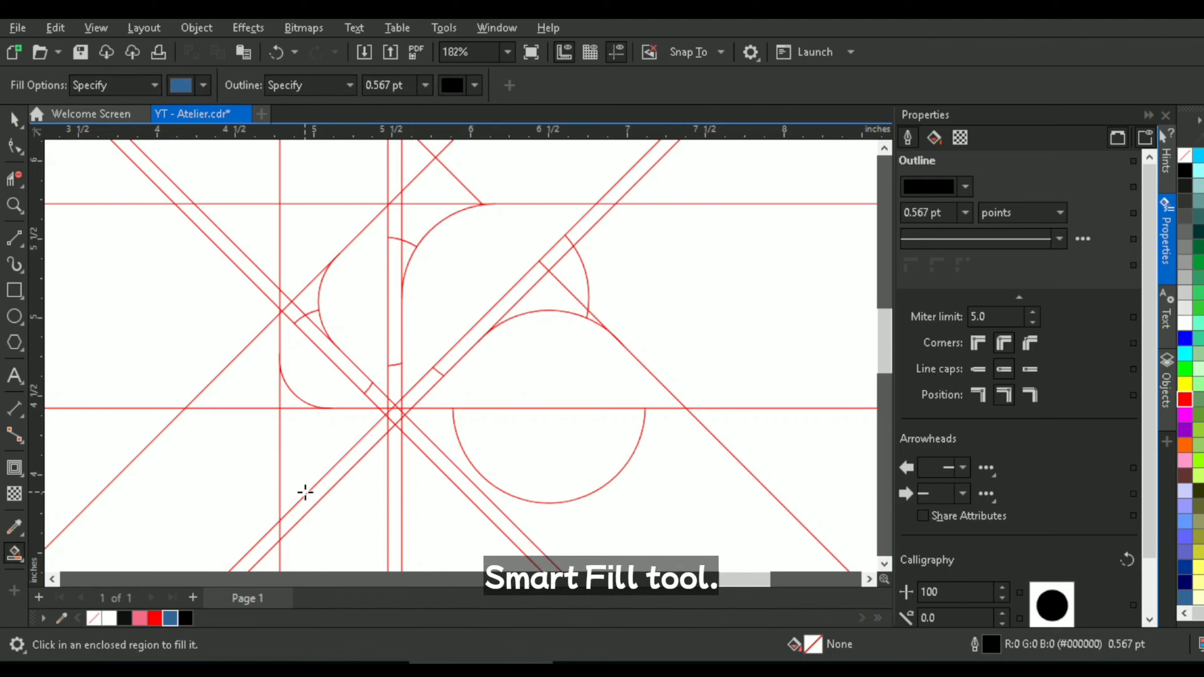
click(326, 386)
click(353, 315)
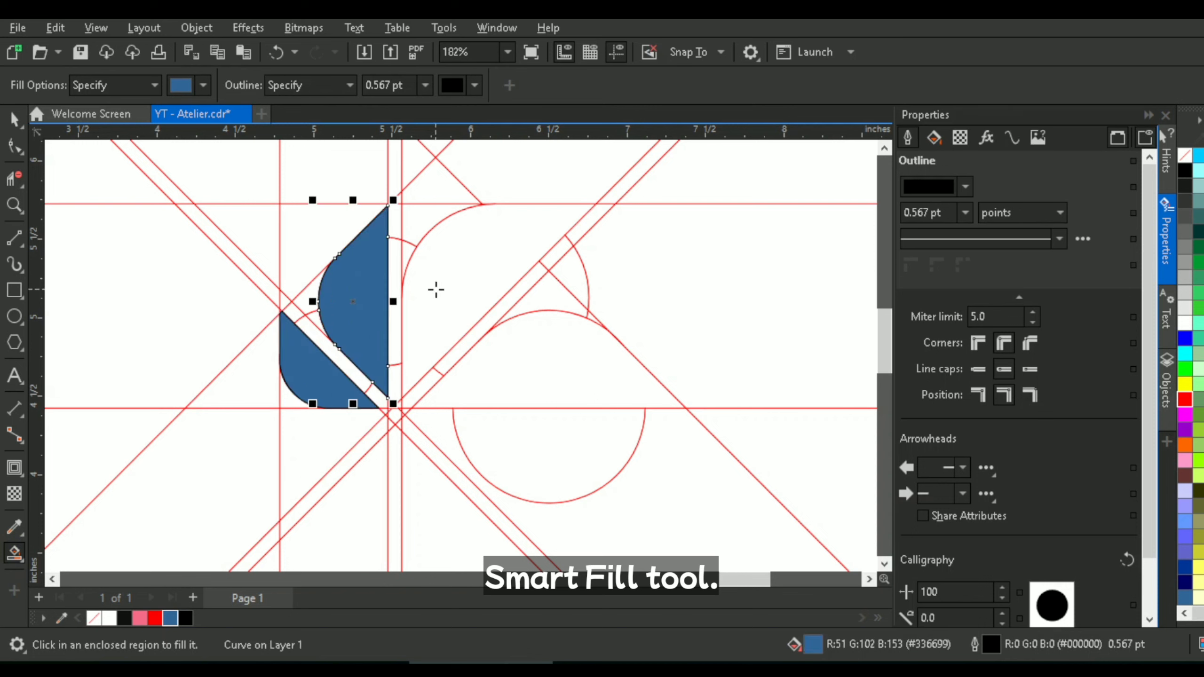
click(440, 289)
click(478, 375)
Group the four filled petals and recolour the group pink (#F76B8A).
click(13, 127)
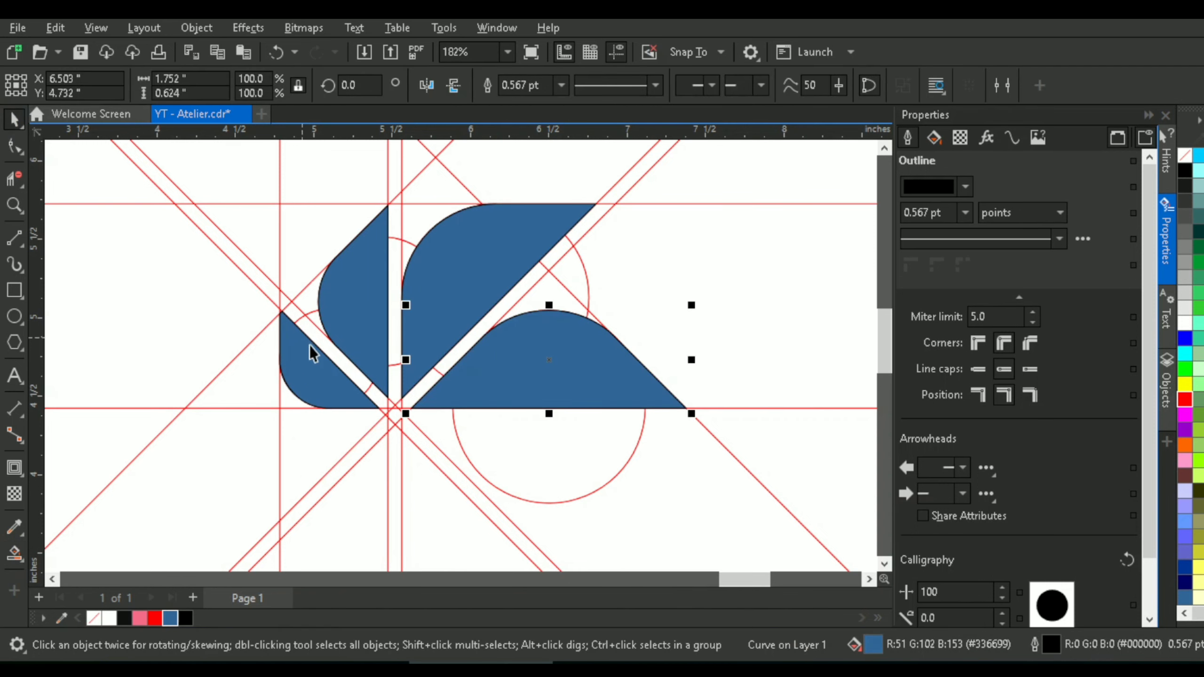
click(310, 347)
shift+click(351, 305)
shift+click(434, 279)
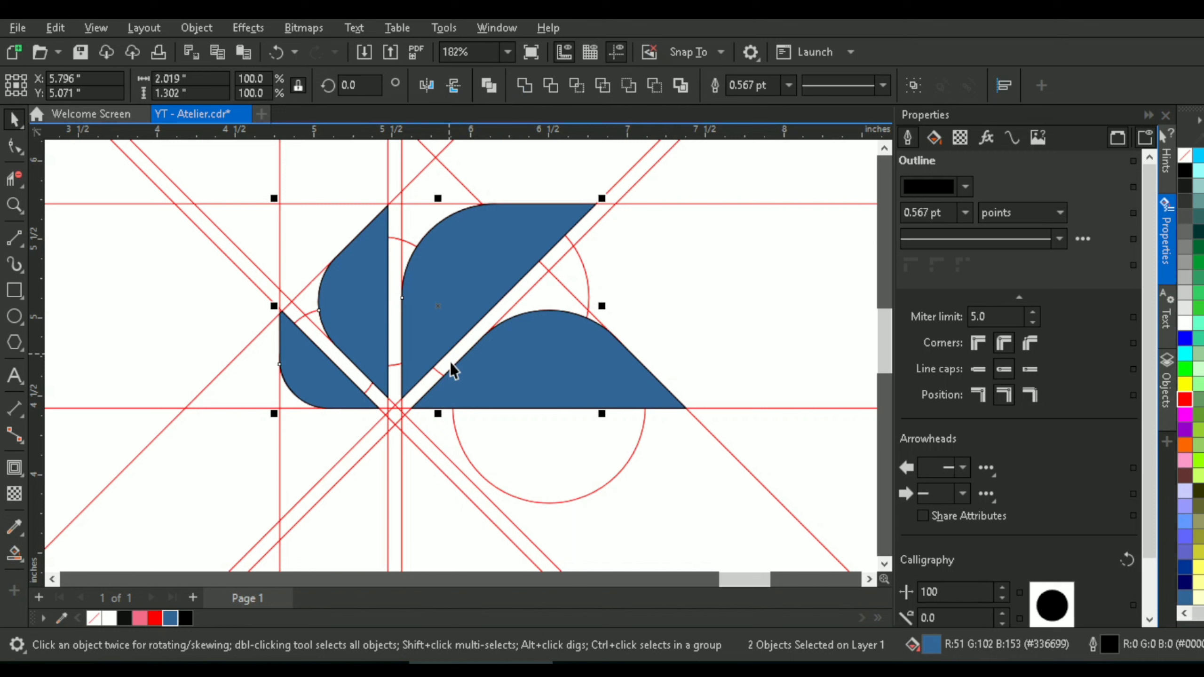
shift+click(509, 370)
right_click(430, 315)
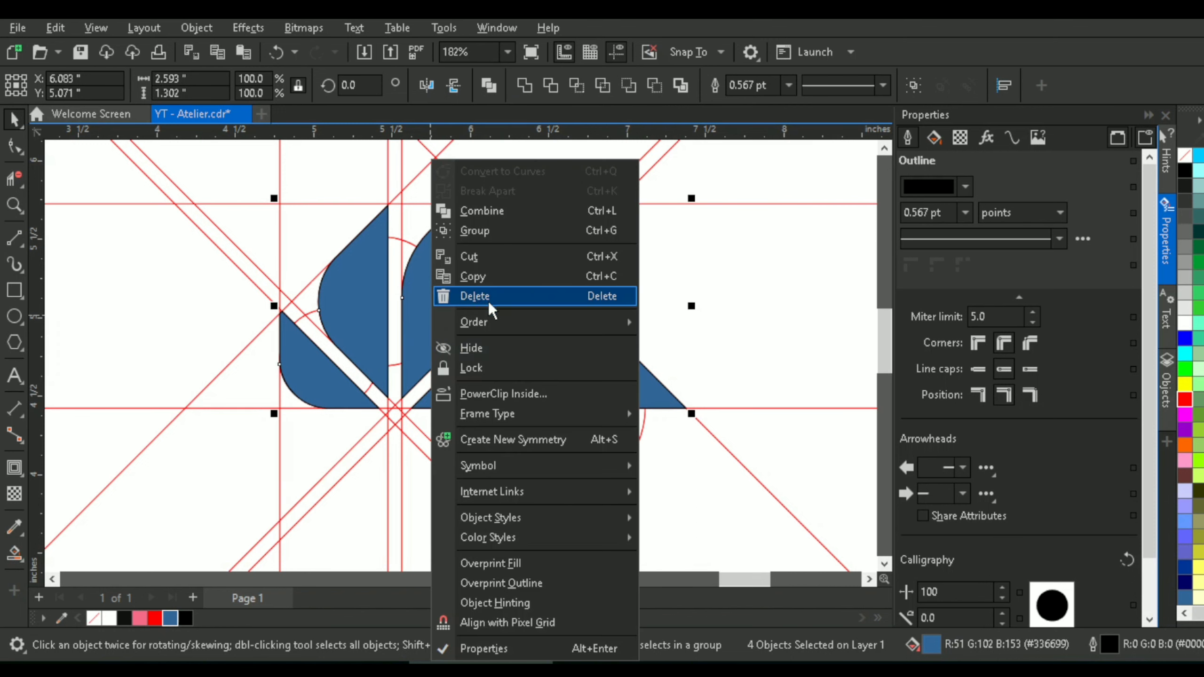
click(485, 231)
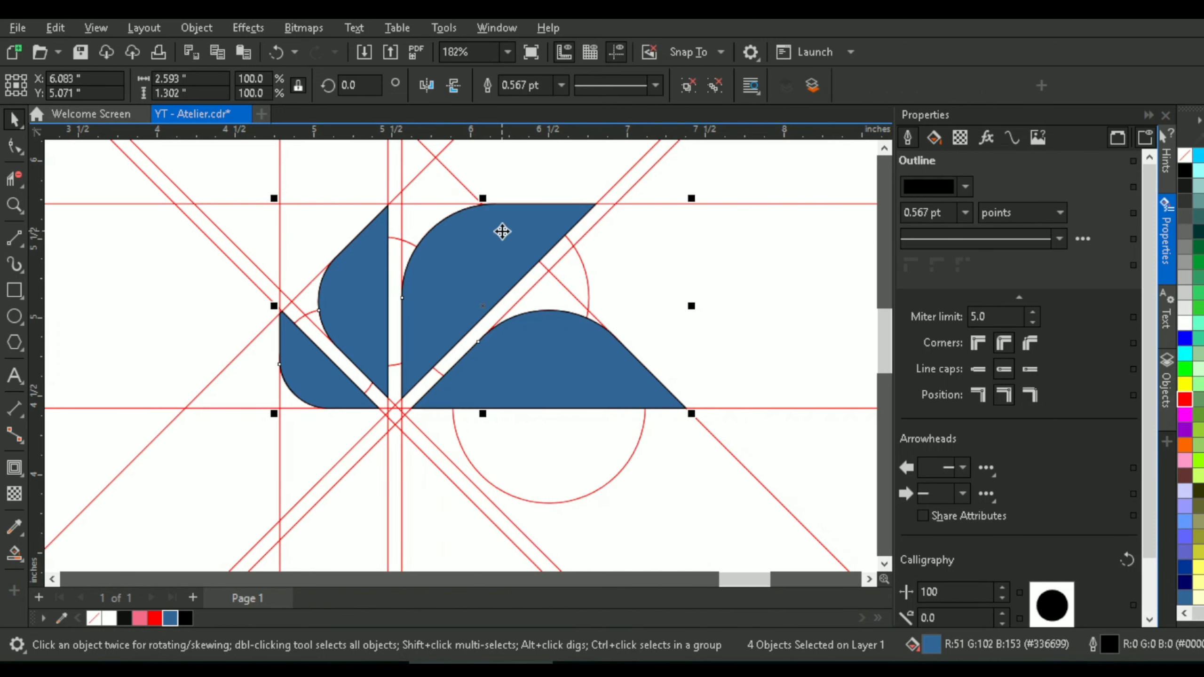
click(139, 616)
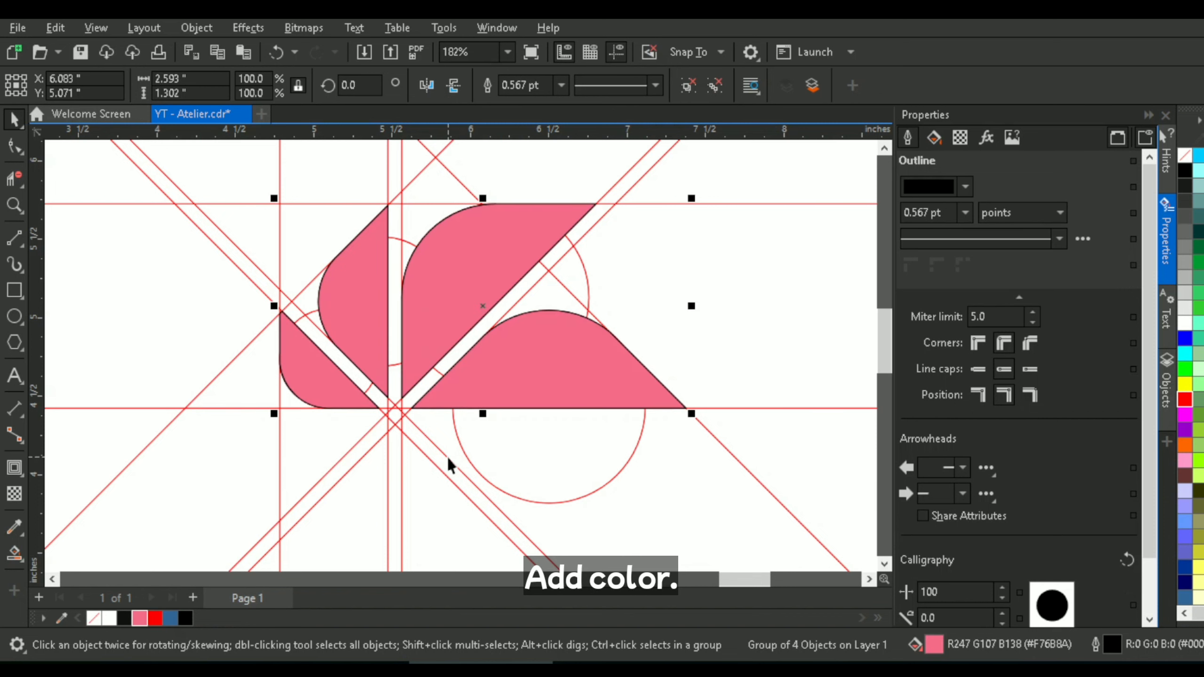
click(438, 504)
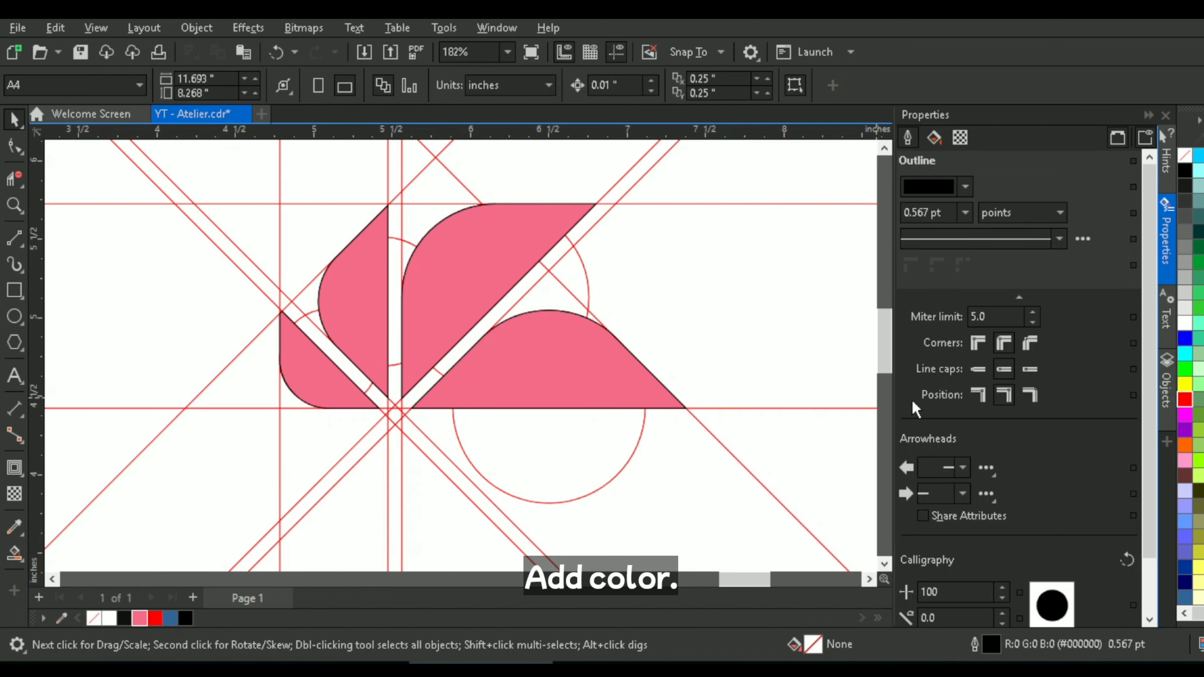
Delete the group of red construction lines and arcs.
click(744, 467)
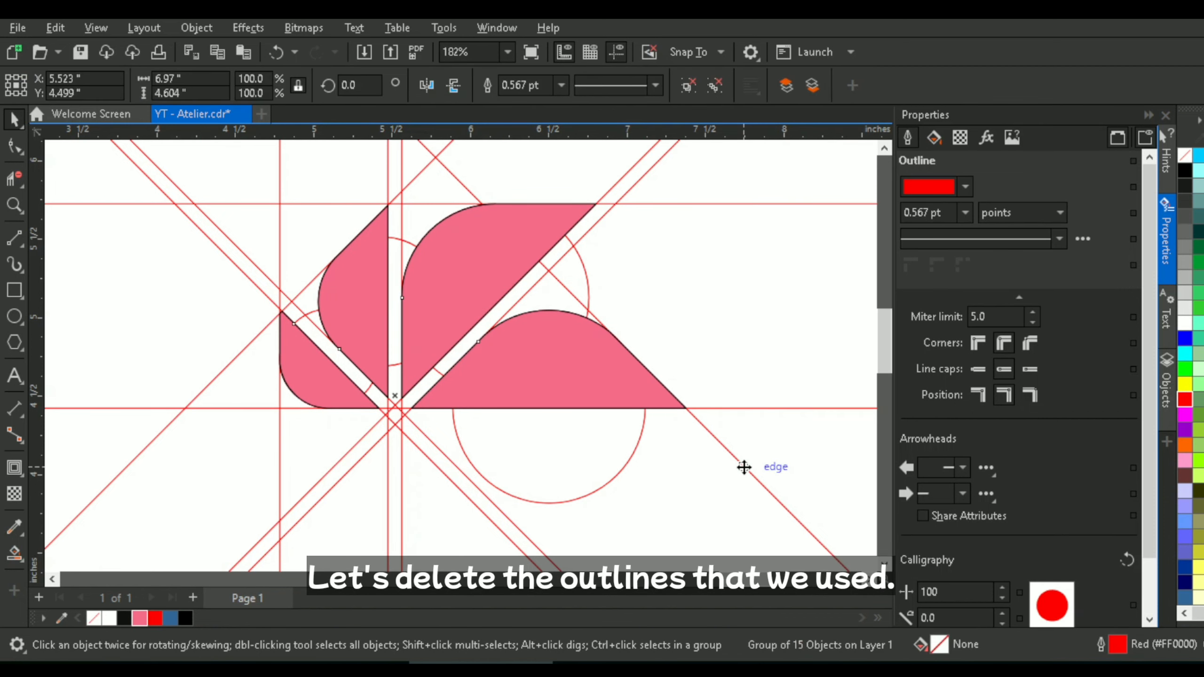
key(Delete)
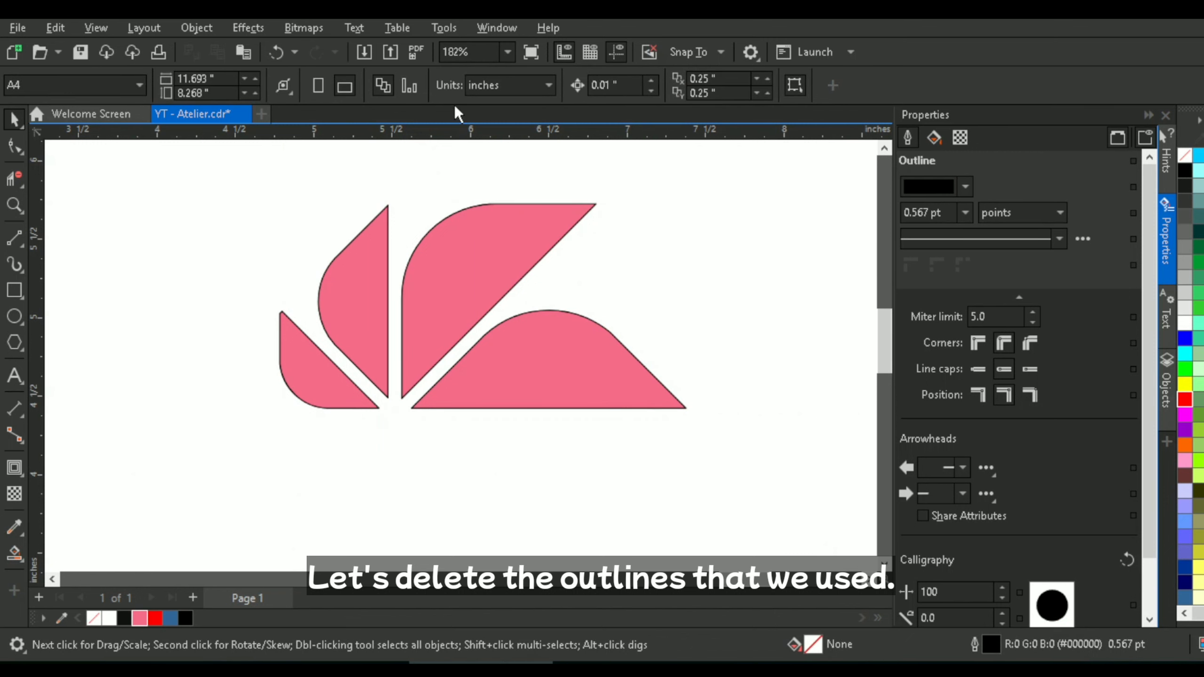
Draw a square about 3 inches wide around the petal logo and set its size to 4.75 inches.
click(507, 51)
click(492, 97)
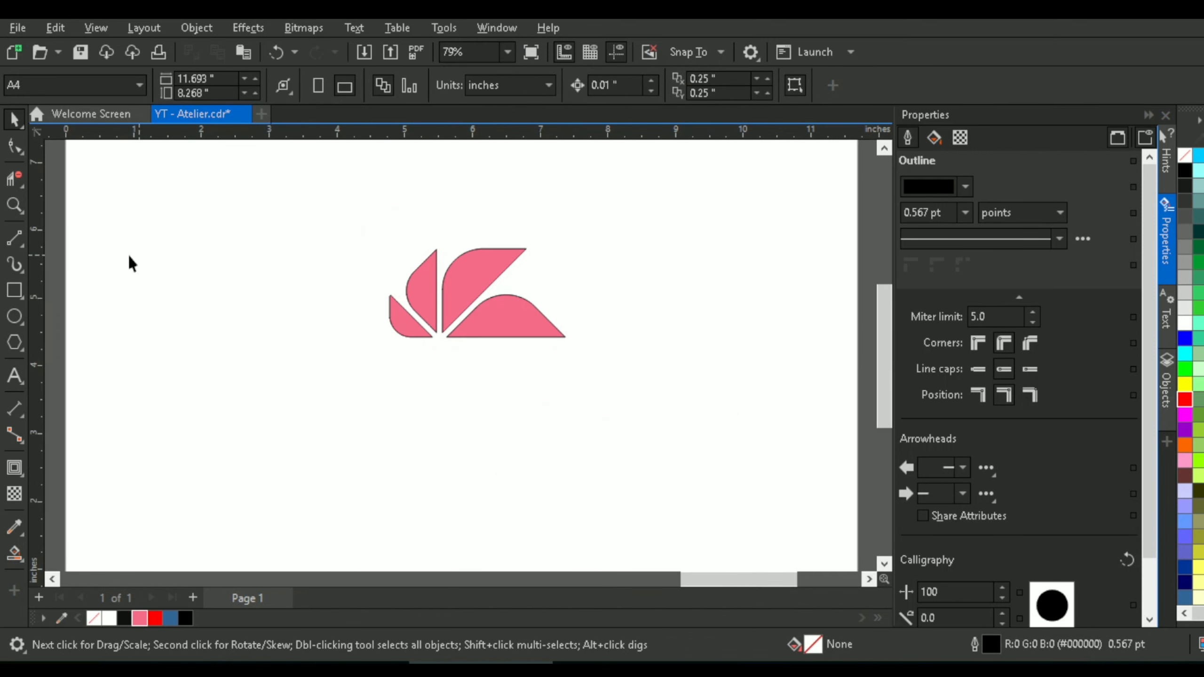
click(17, 299)
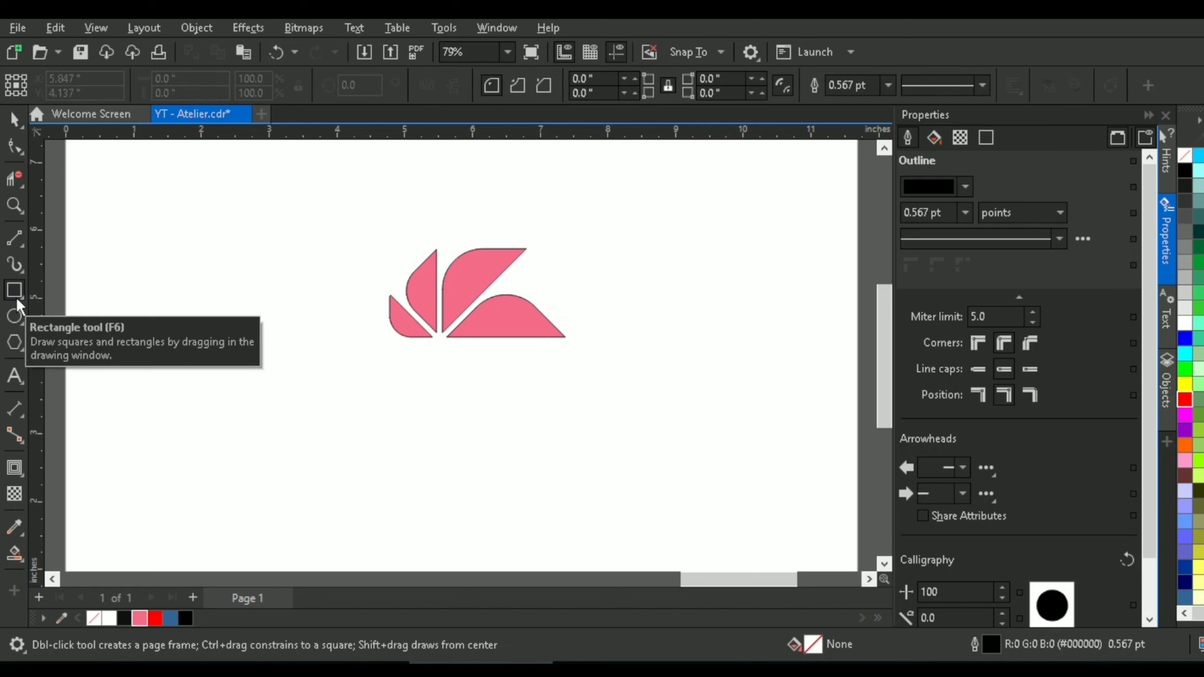
drag(371, 212, 575, 415)
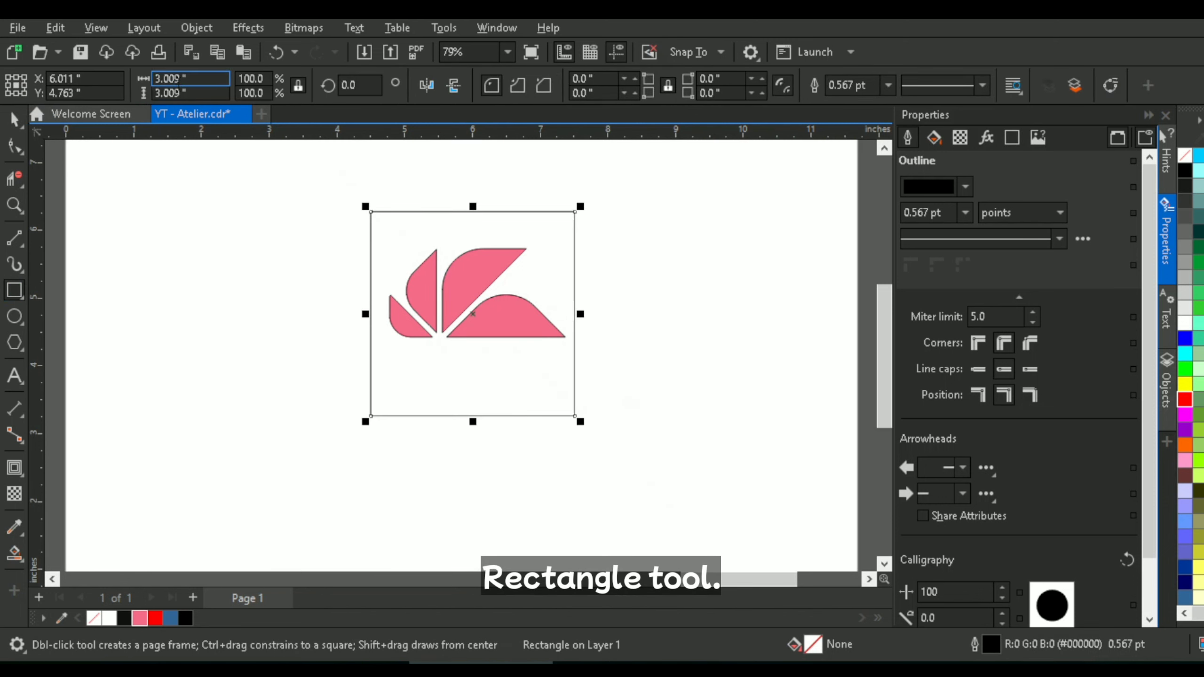
text(4.75)
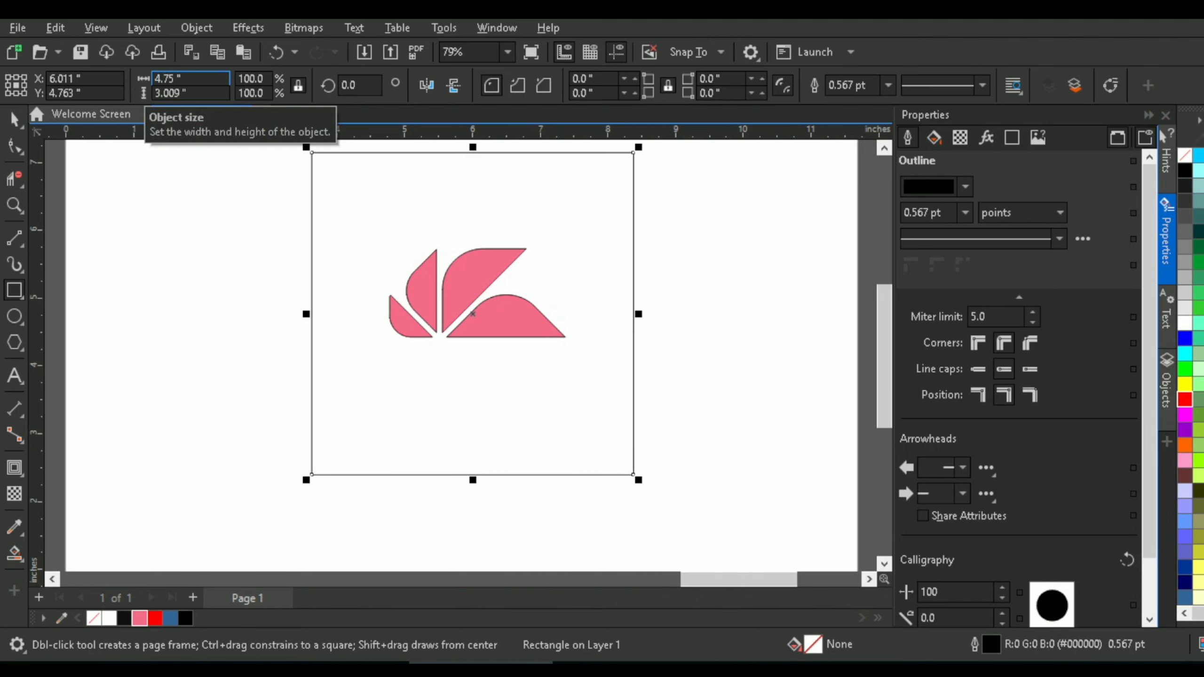
key(Return)
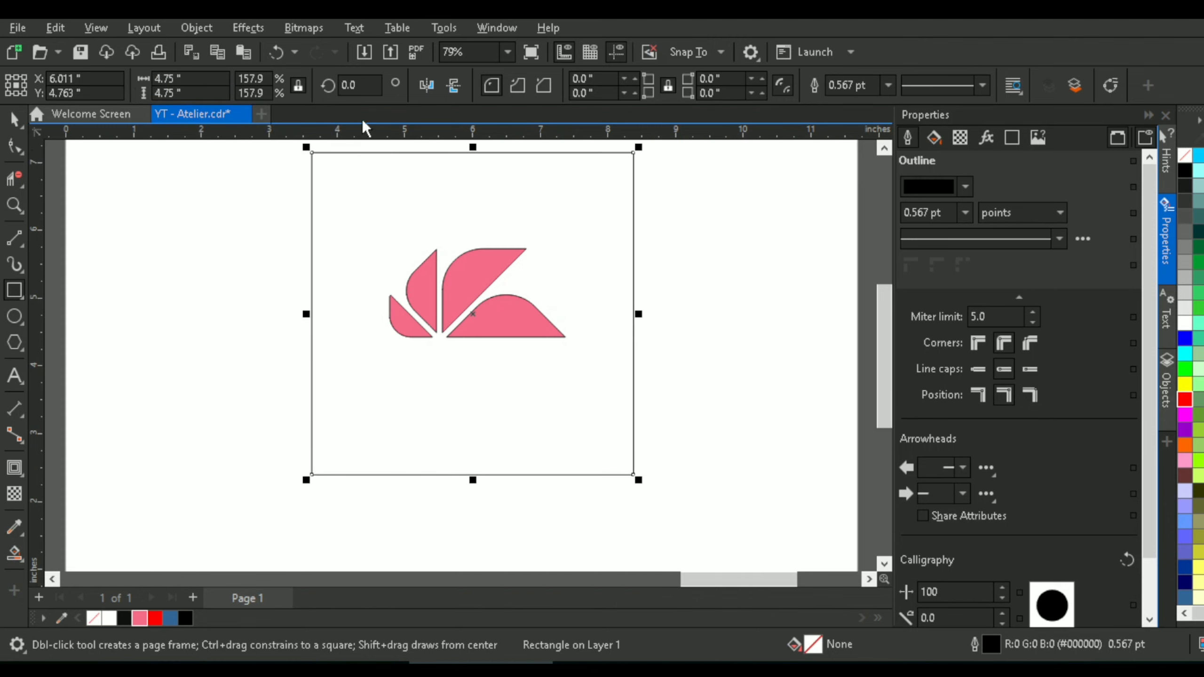
Round all corners of the square with the Shape tool and set the corner radius to 1.2 inches.
drag(136, 200, 109, 233)
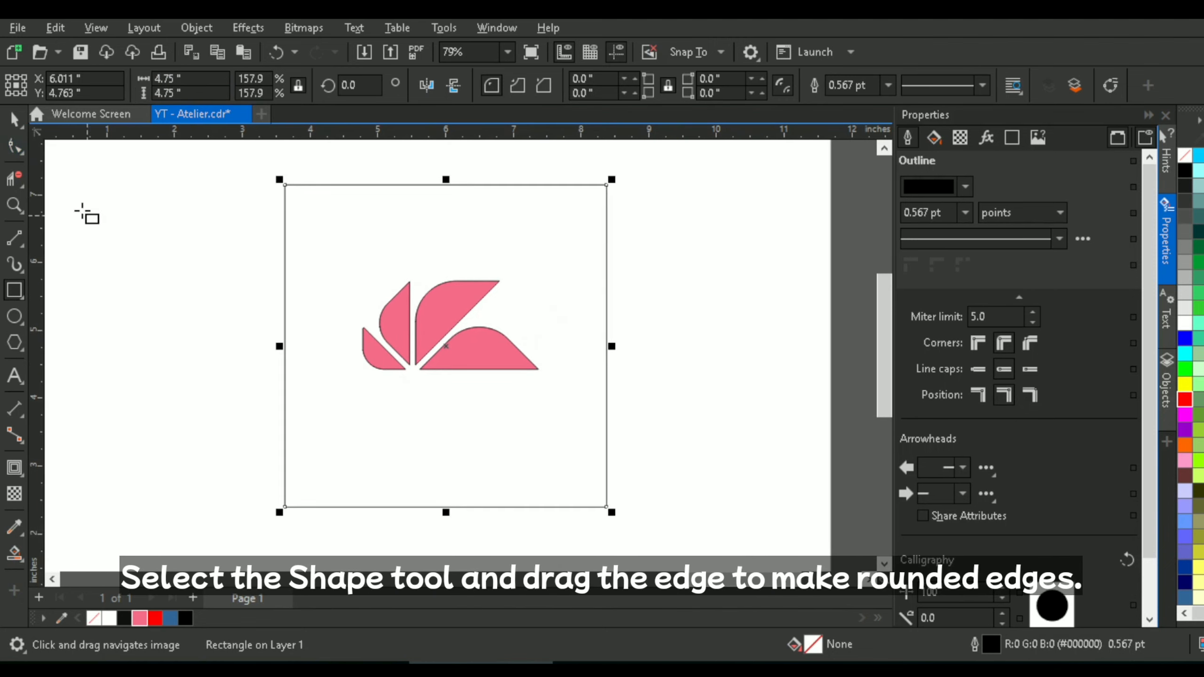
click(15, 147)
drag(285, 185, 338, 185)
click(599, 92)
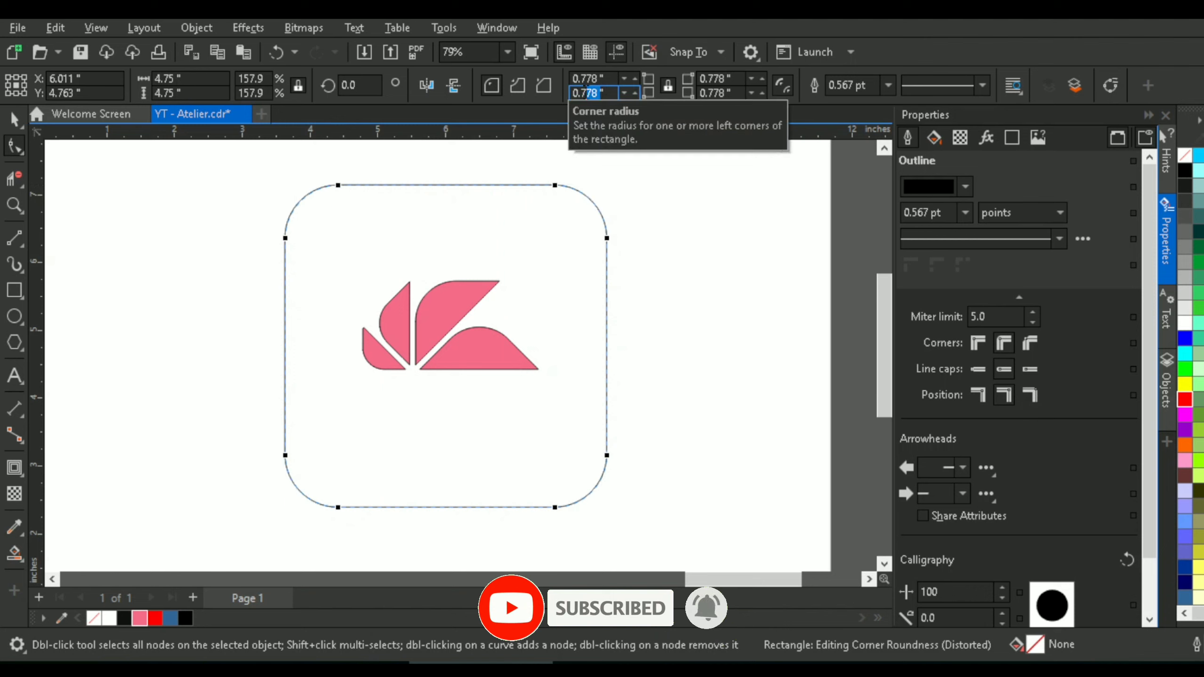
drag(599, 92, 572, 92)
text(1.2)
key(Return)
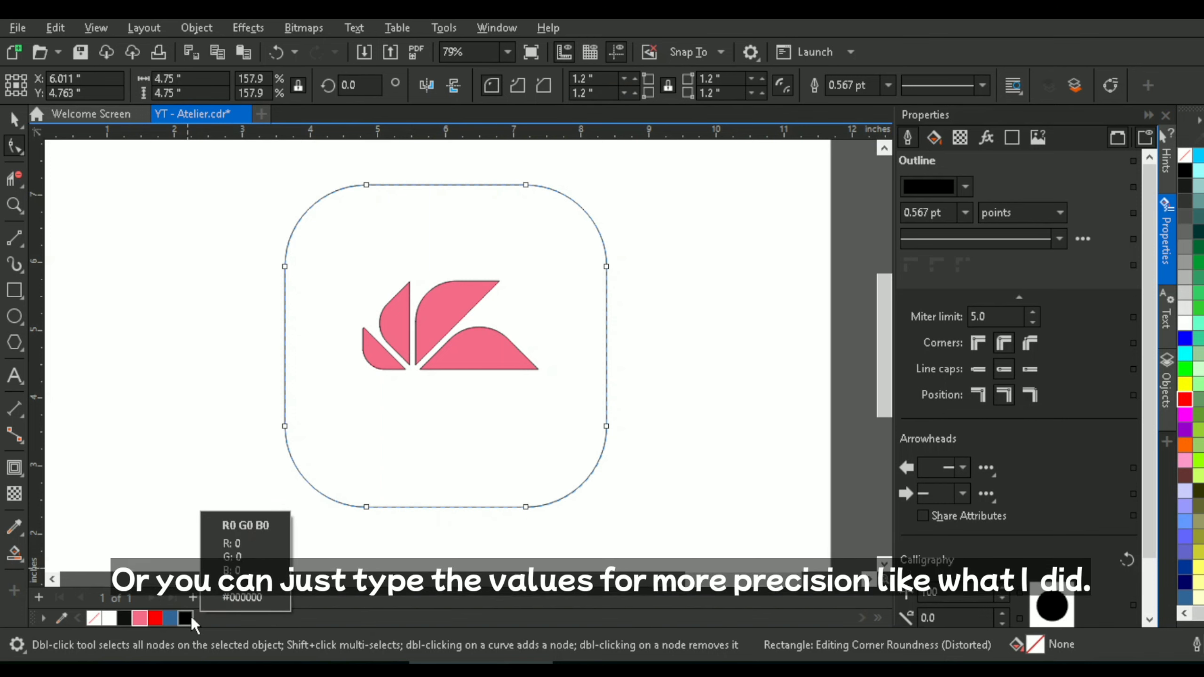
Fill the rounded square with near-black (#111111) and send it to the back of the layer.
click(128, 619)
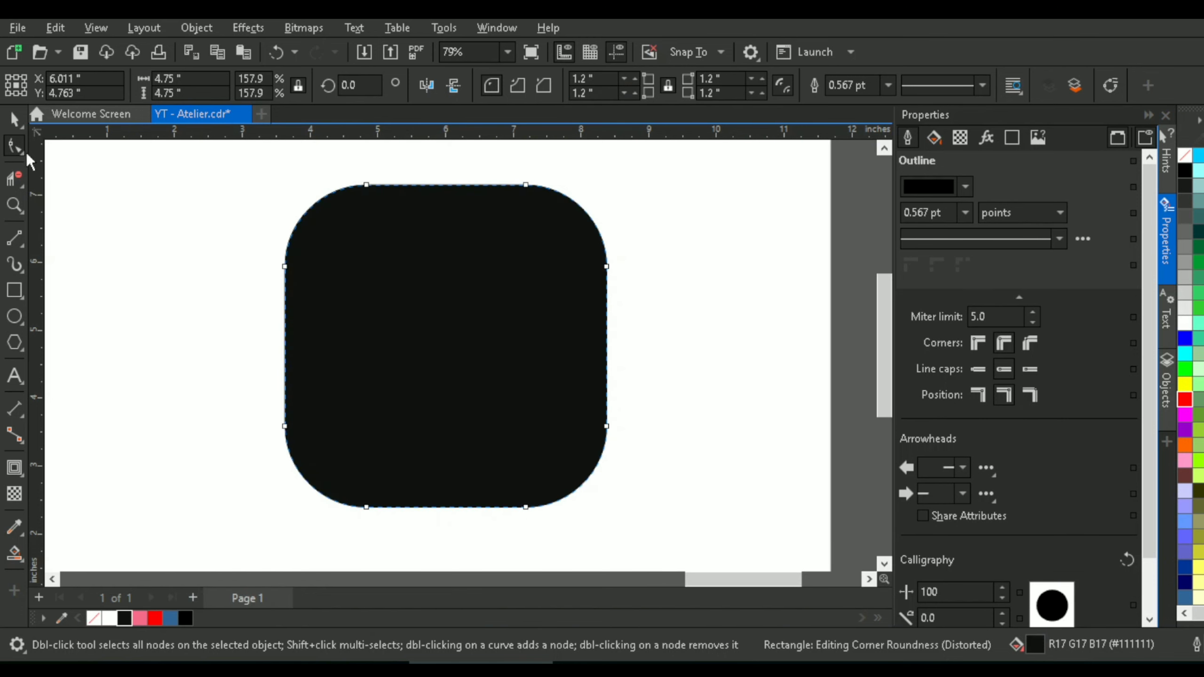
click(14, 119)
right_click(368, 325)
mouse_move(458, 276)
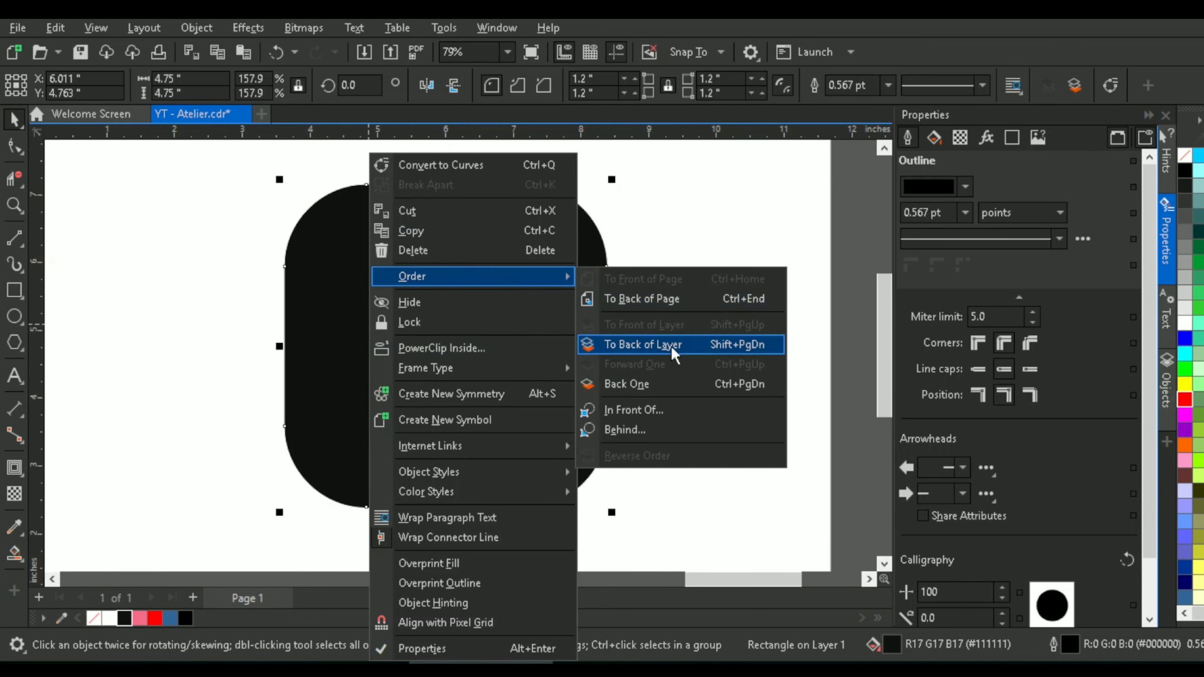
click(675, 354)
Move the pink petal group slightly down to roughly the middle of the black rounded square.
mouse_move(448, 353)
mouse_down()
mouse_move(426, 336)
mouse_move(417, 345)
mouse_move(447, 341)
mouse_up()
click(435, 340)
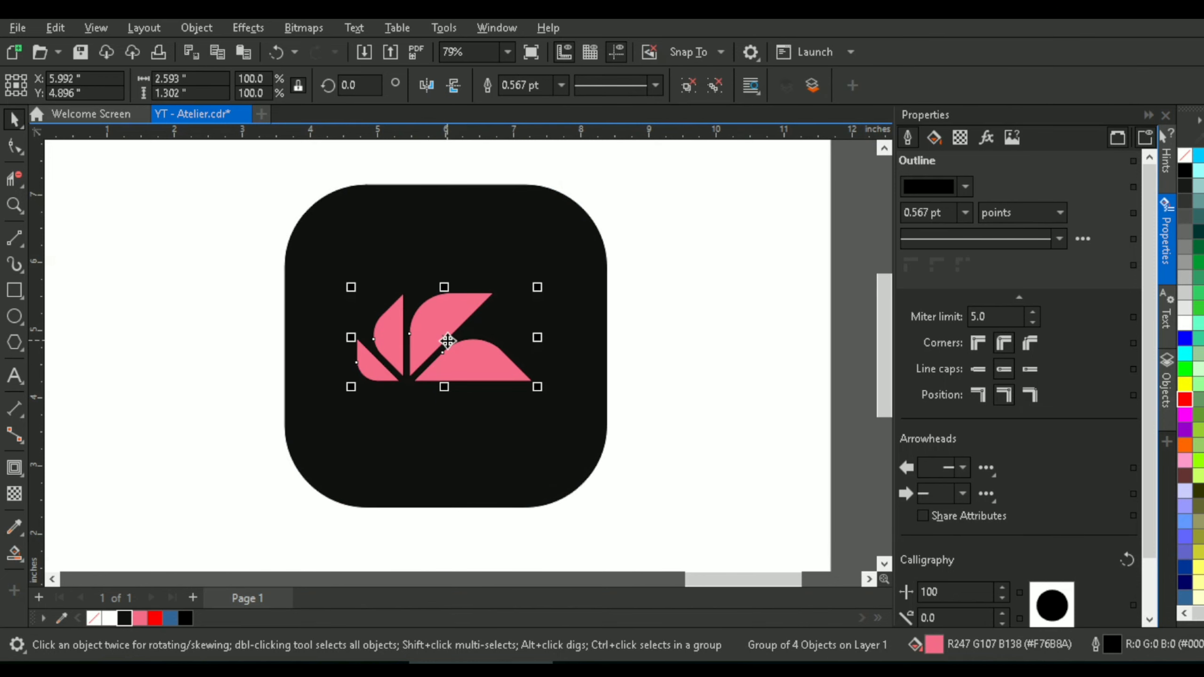
click(186, 404)
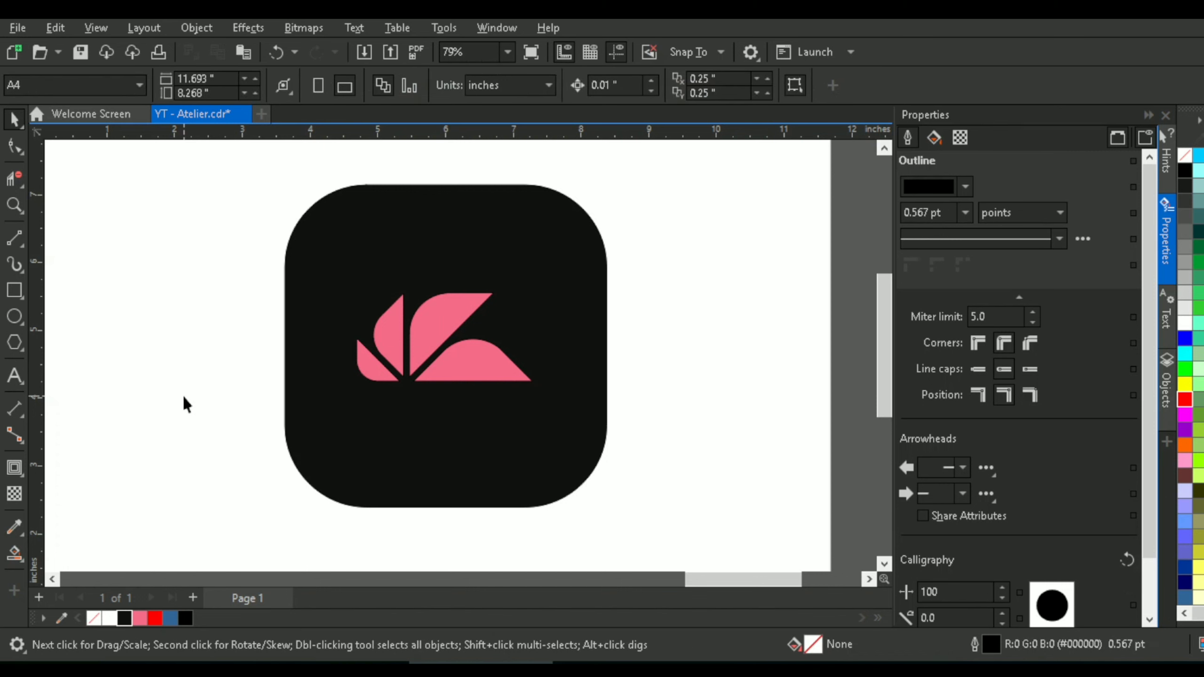
Move the petal group and black rounded square together off the page to its right side.
scroll(196, 402, down, 3)
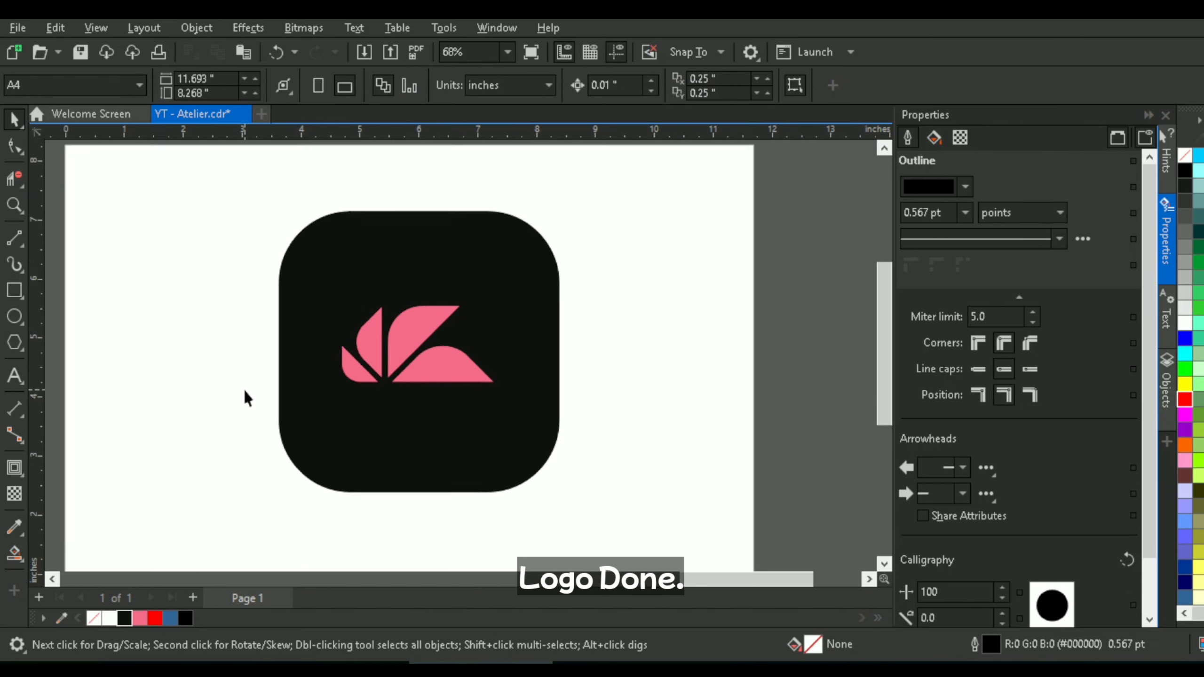
drag(256, 541, 685, 208)
drag(349, 351, 723, 357)
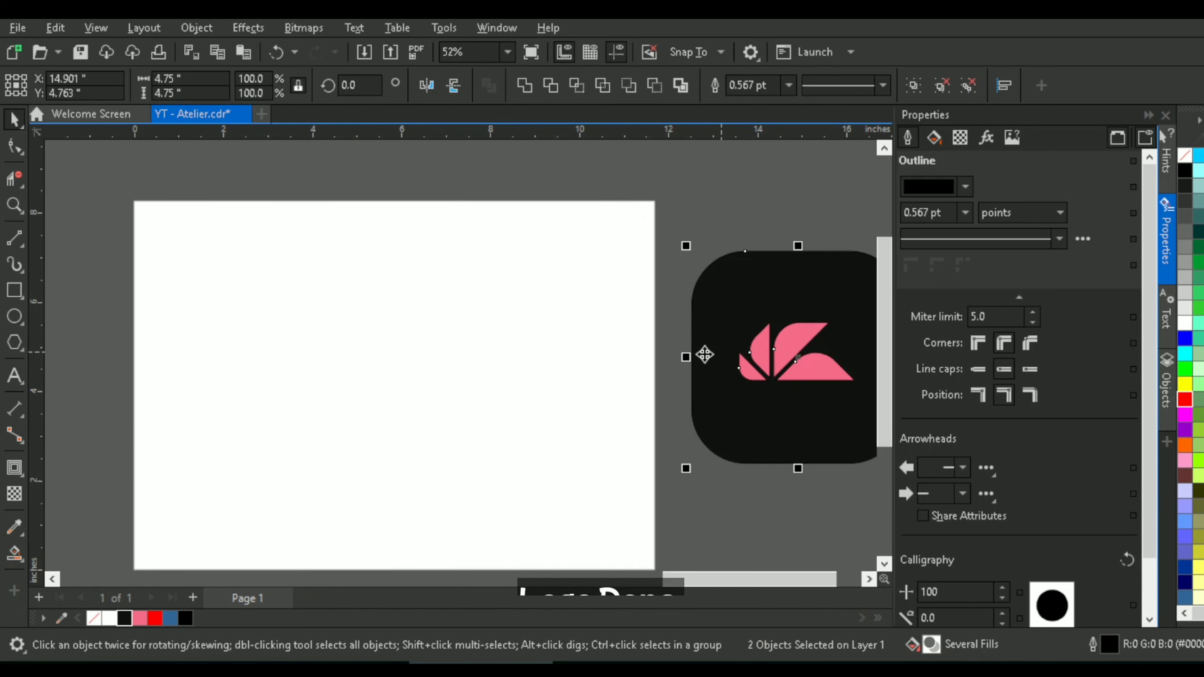
Set the document's horizontal and vertical duplicate distances to 0 inches.
click(797, 342)
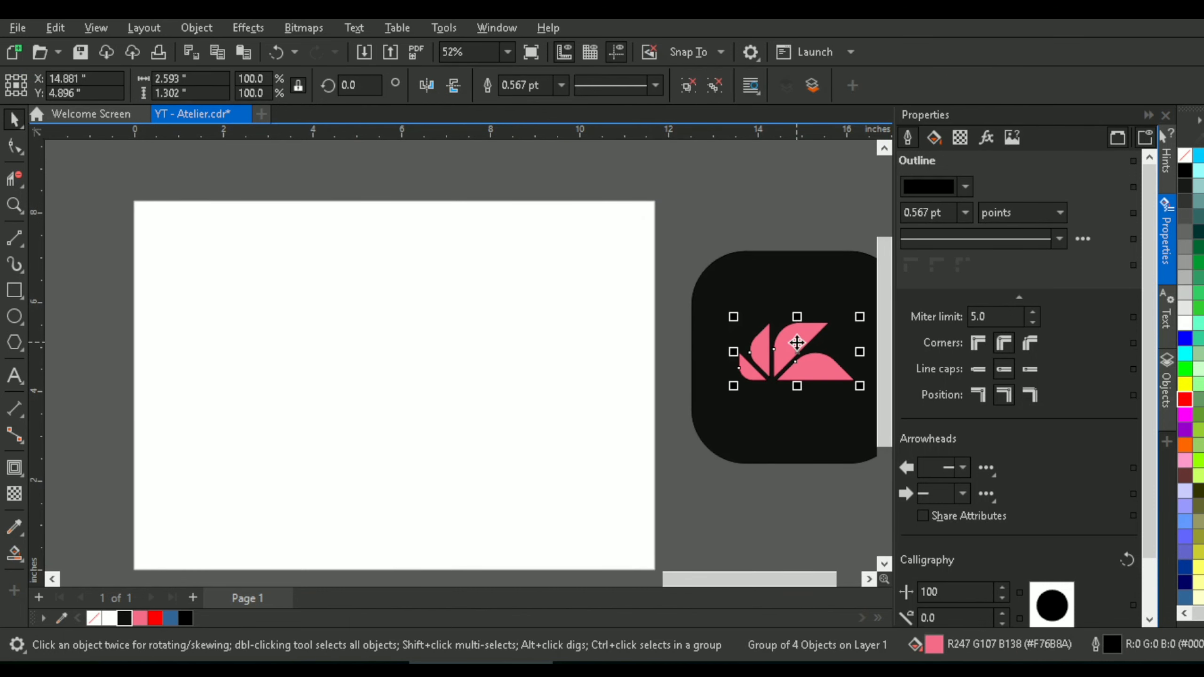
click(682, 206)
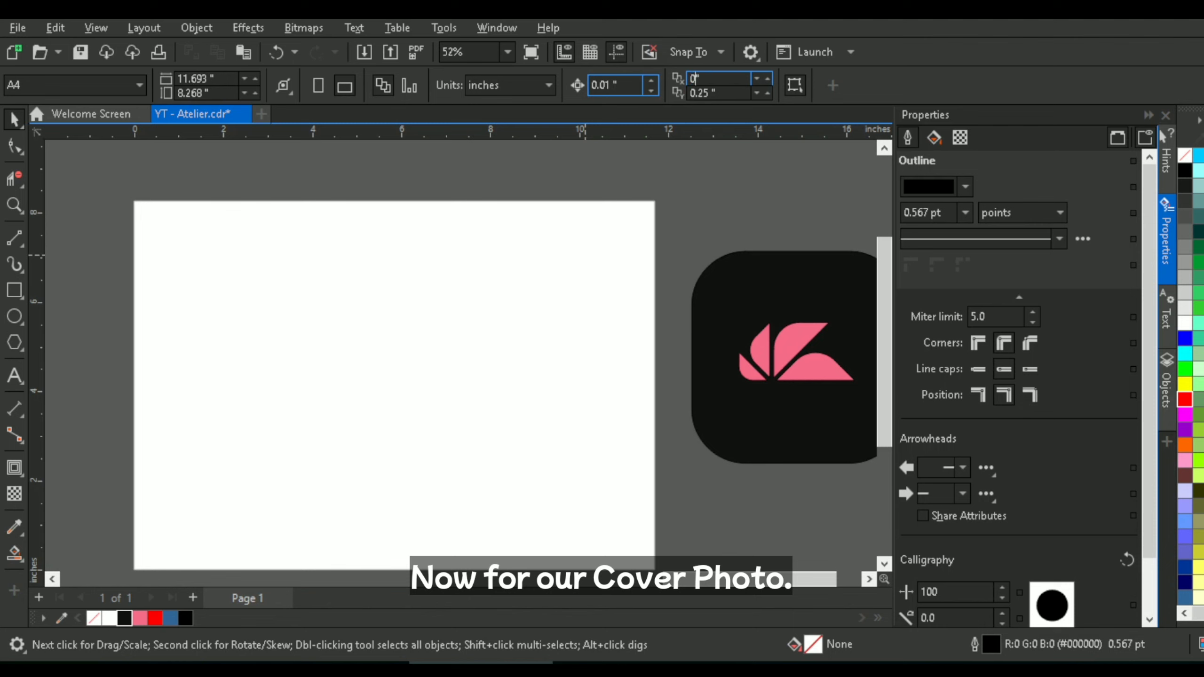
key(Tab)
text(0)
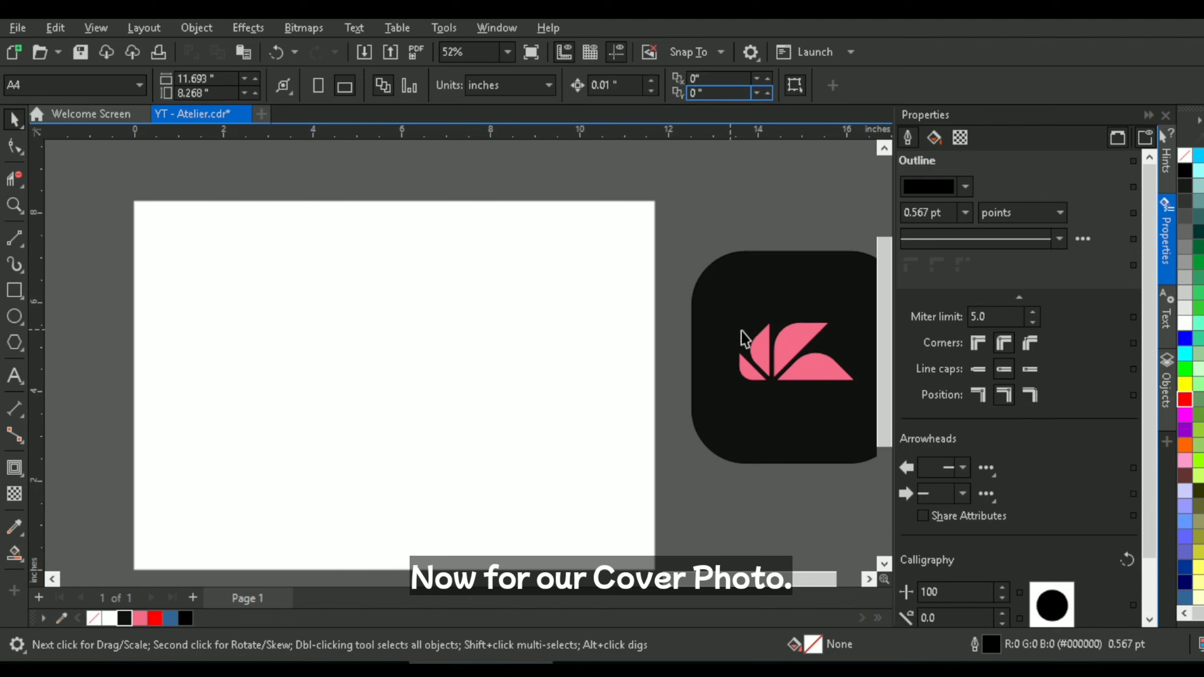
Place a copy of the pink petal group on the page and set its width to 2 inches.
click(798, 341)
drag(798, 341, 431, 324)
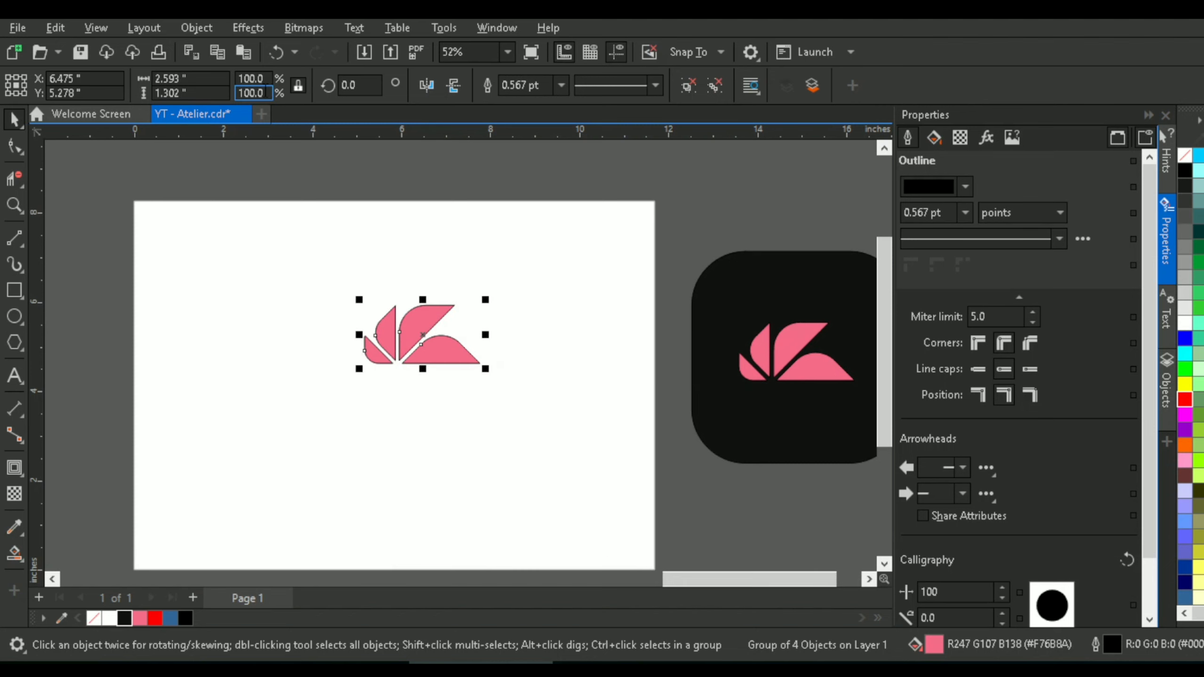
text(2)
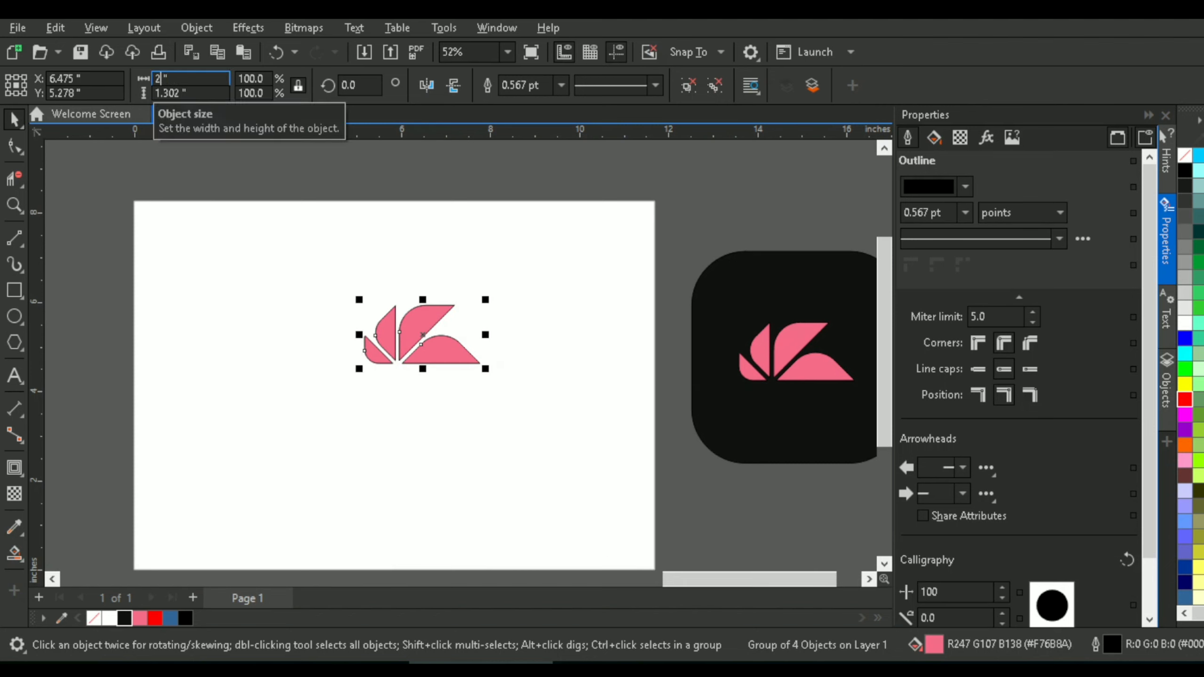
key(Return)
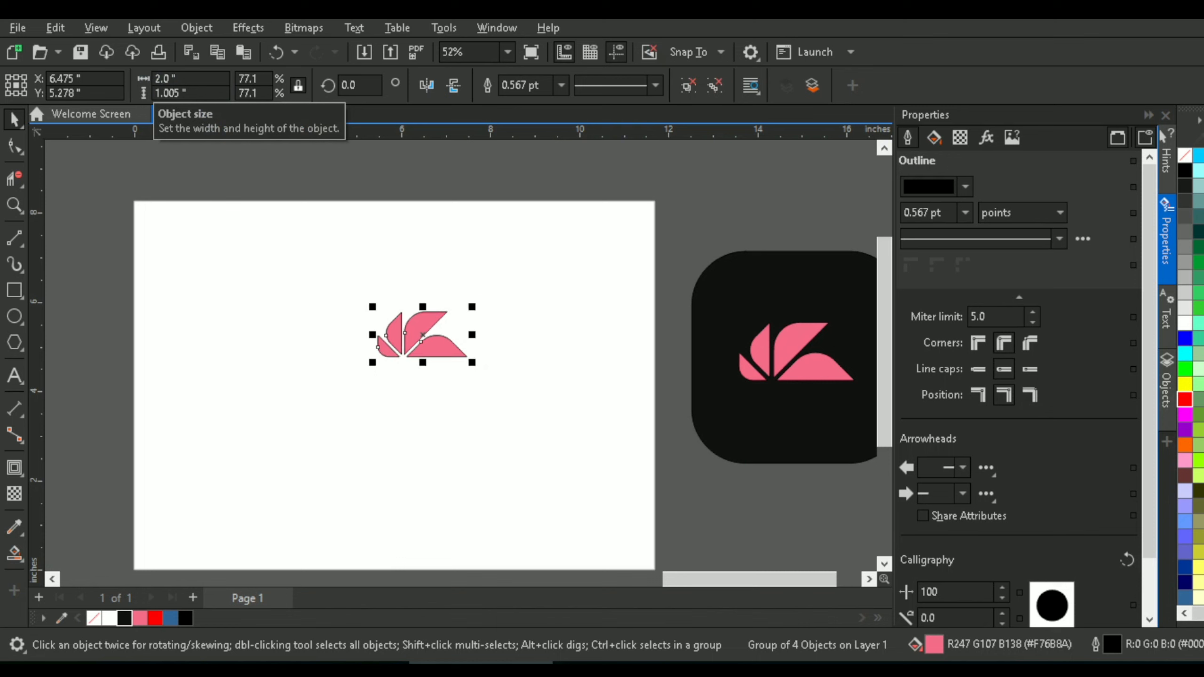
Add the text "Atelier" on the page just below the copied petal group.
click(18, 378)
click(327, 407)
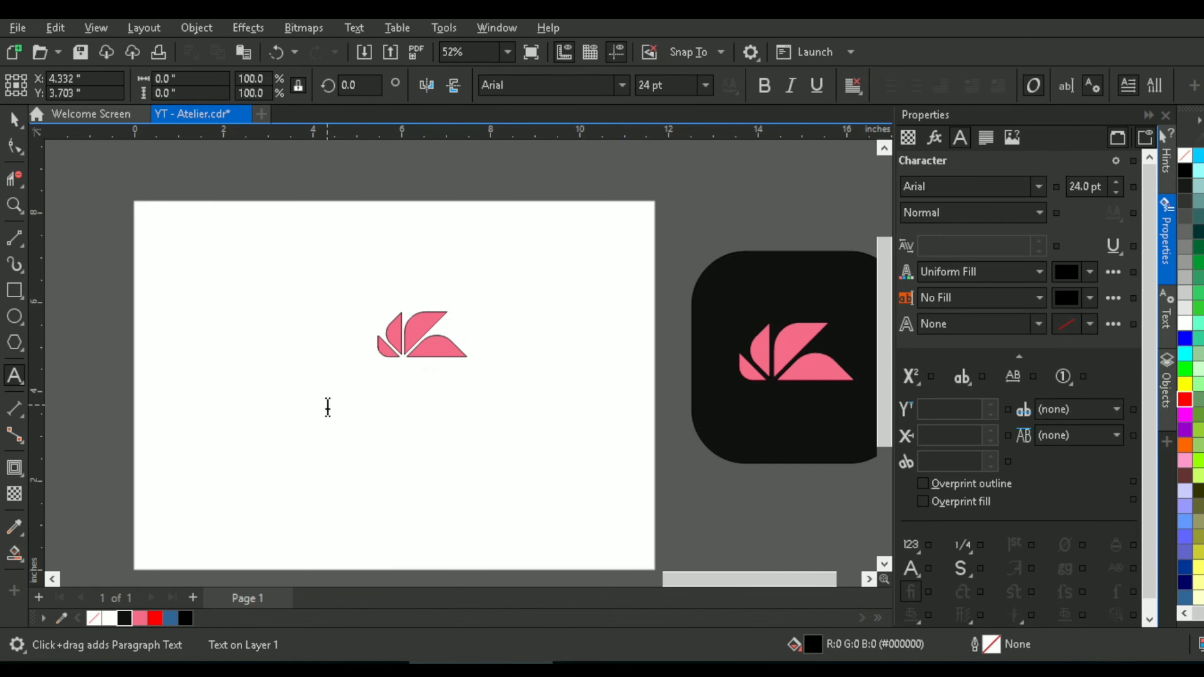
text(Atelier)
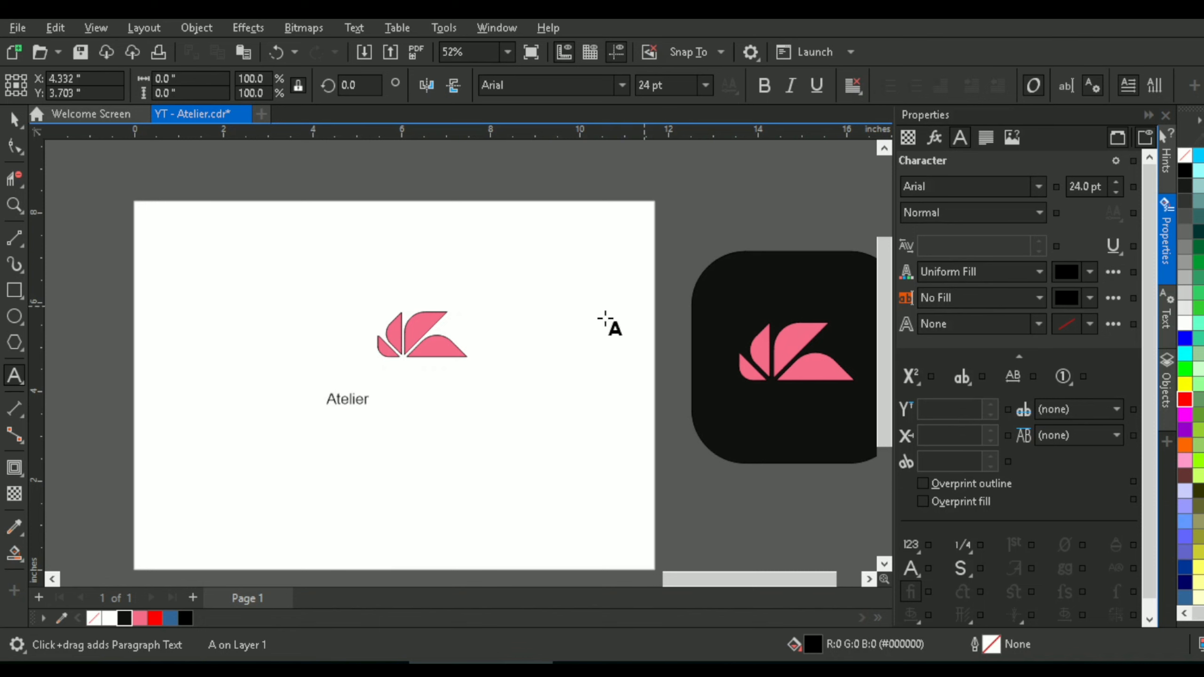
Change the Atelier text's font to Beautiful People Personal Use.
key(ctrl+a)
click(1036, 188)
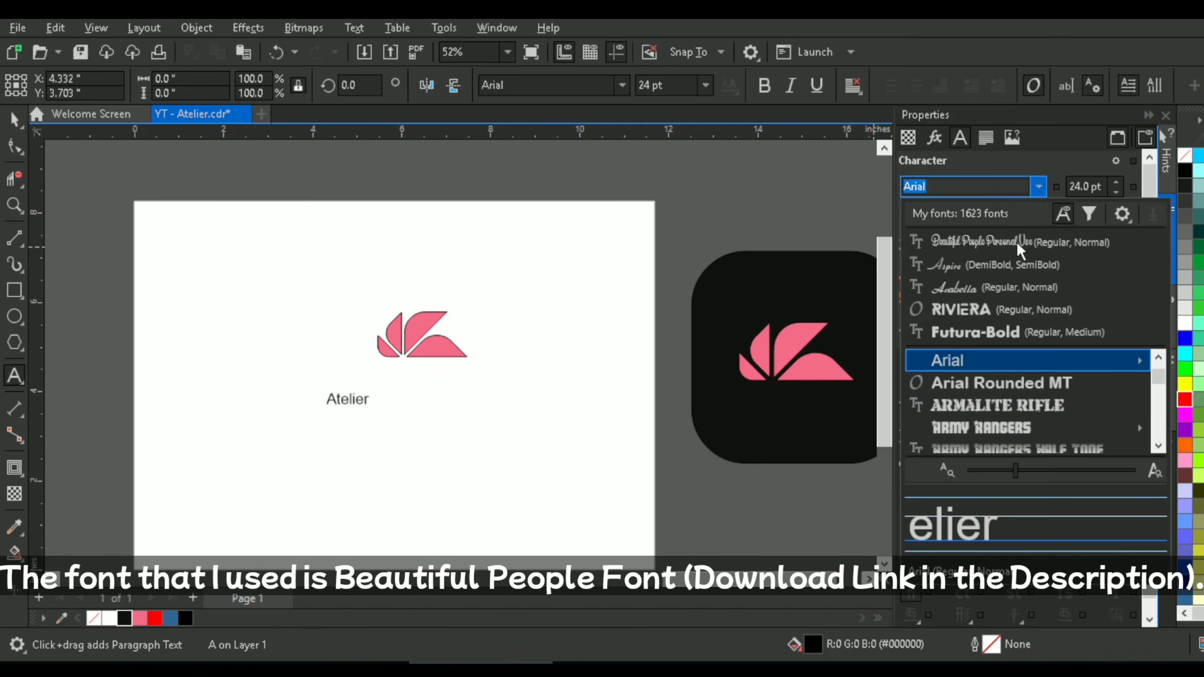
click(1016, 242)
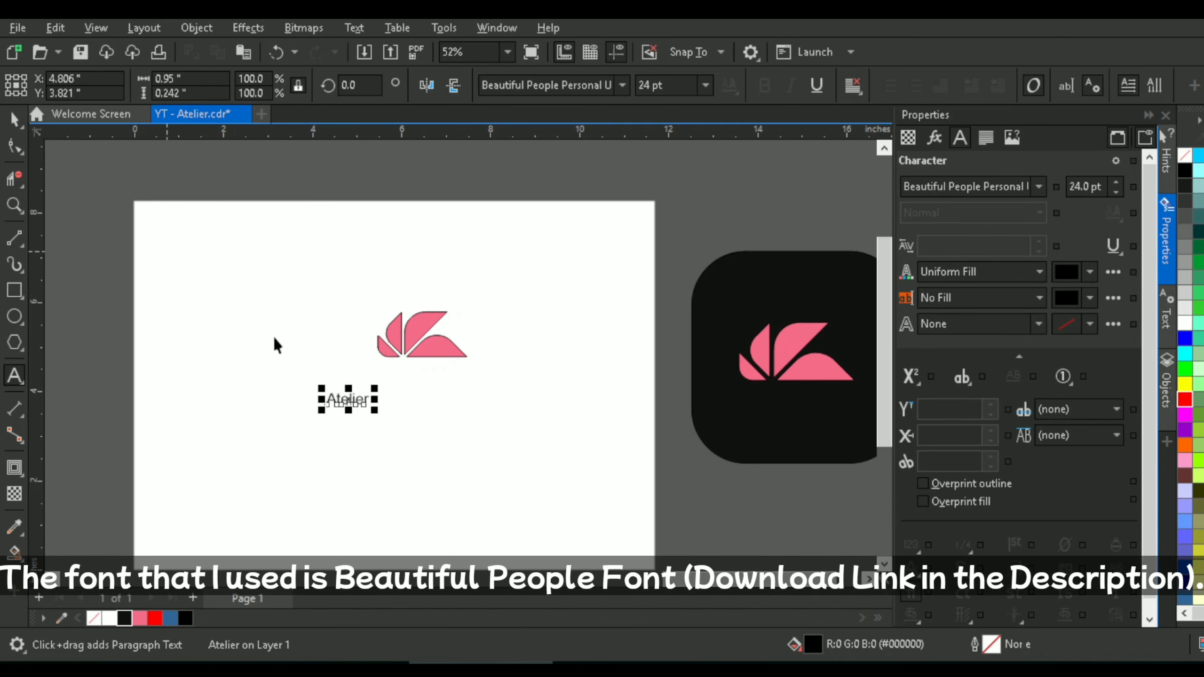
key(Escape)
click(1037, 186)
click(1004, 241)
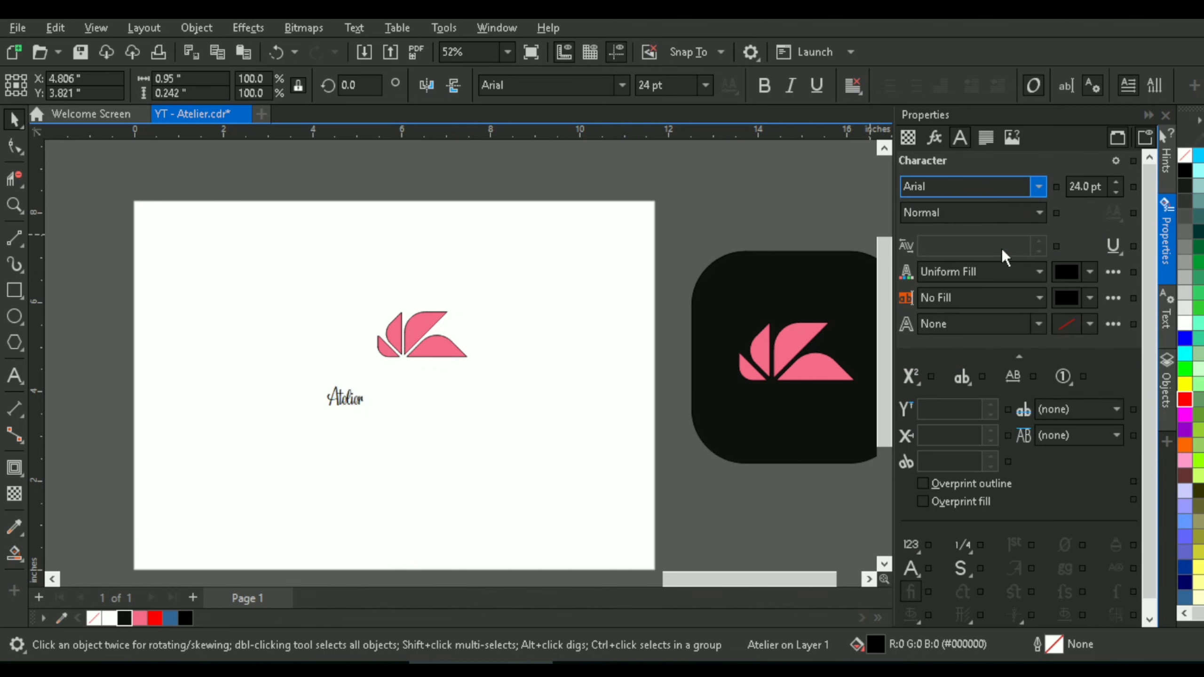
Set the Atelier text's height to 1.85 inches.
click(344, 398)
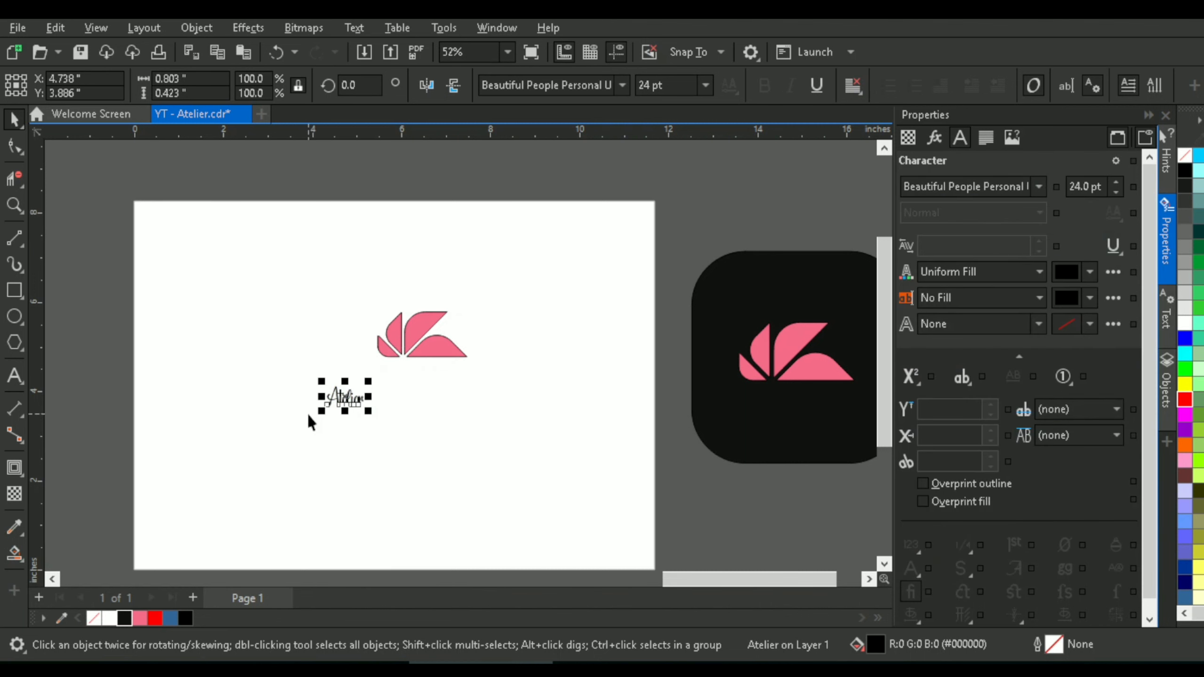
click(183, 94)
text(1.85)
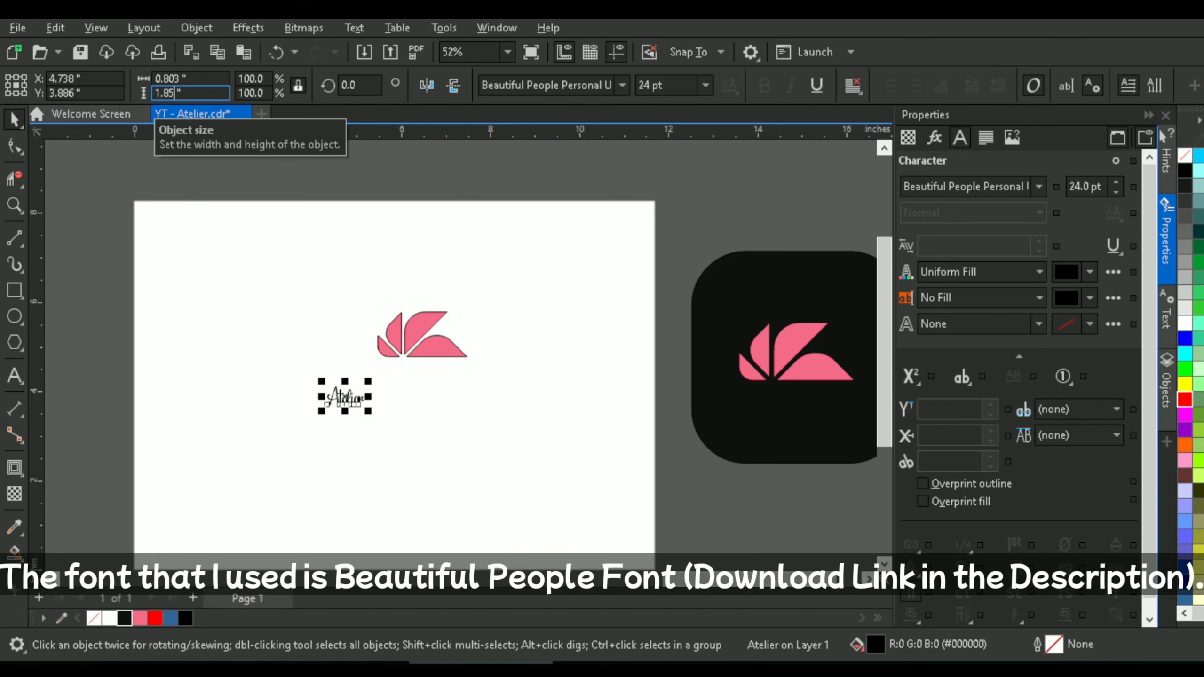
key(Return)
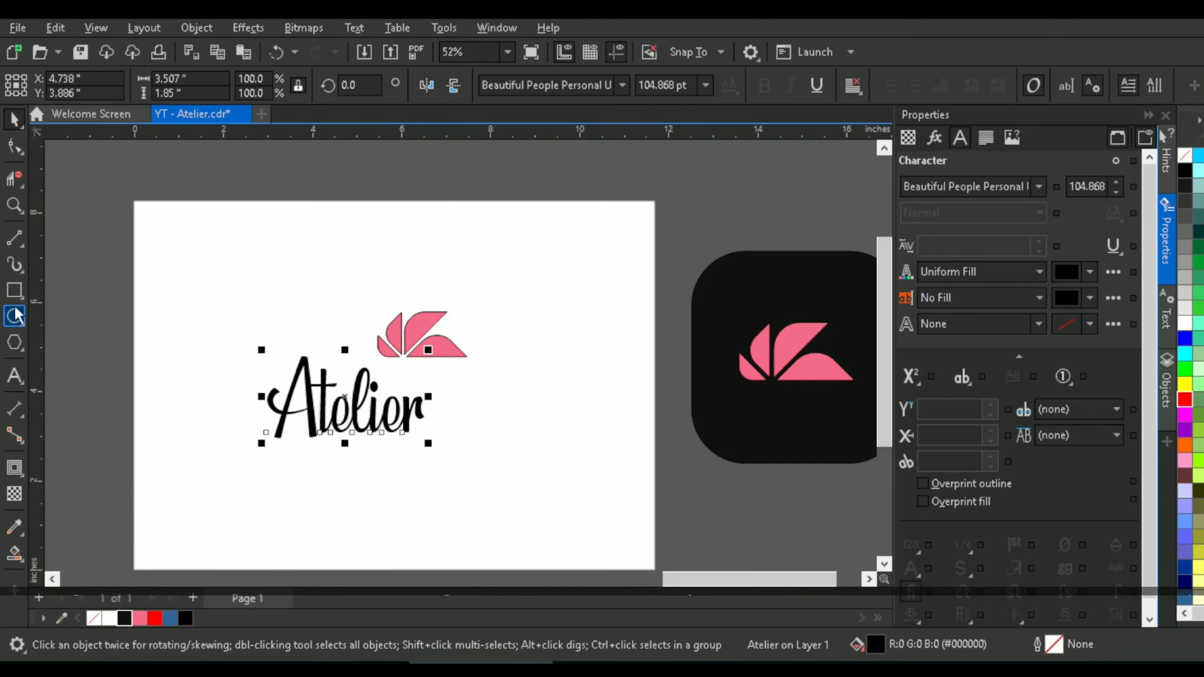
Draw a rectangle about 8.79 by 4.49 inches around the copied petals and the Atelier text.
click(14, 290)
drag(173, 281, 564, 478)
click(21, 144)
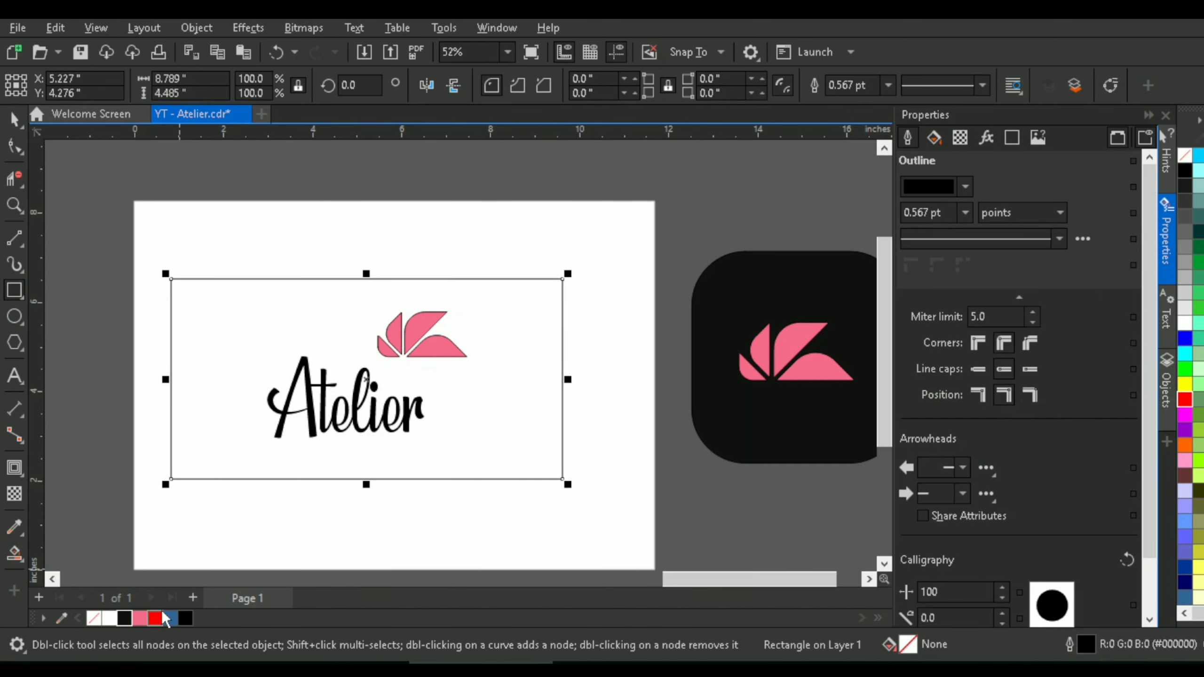
Fill the cover rectangle with near-black (#111111) and send it behind the petals and text.
drag(125, 618, 162, 380)
click(14, 120)
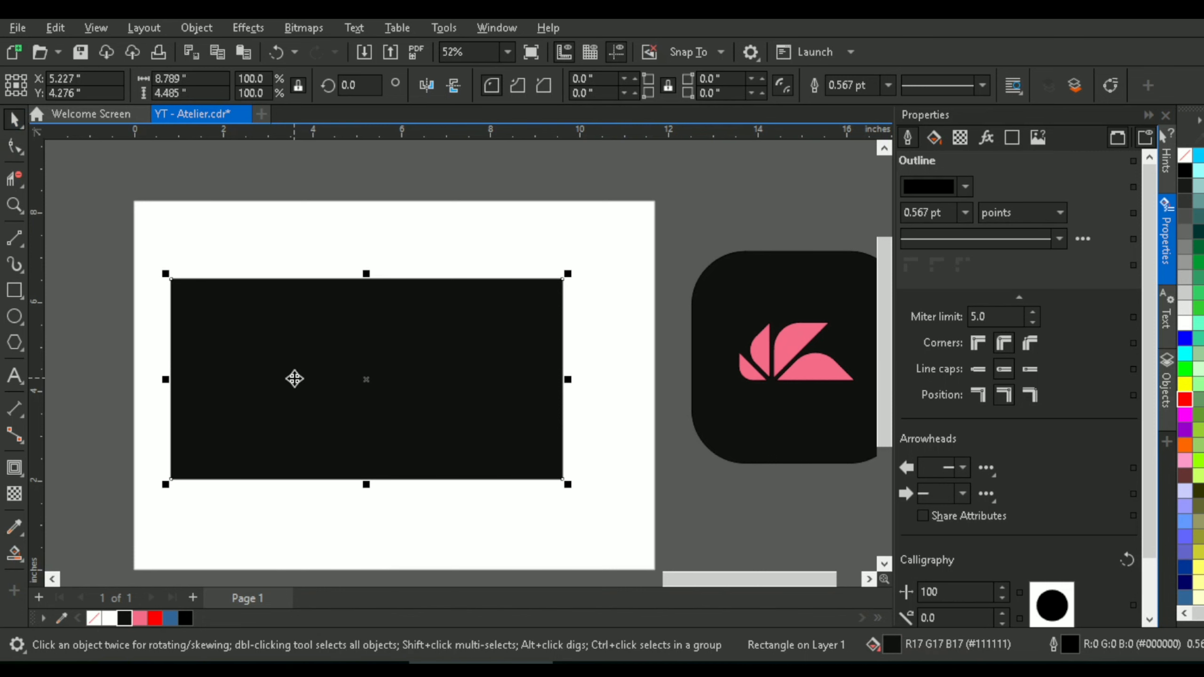
right_click(295, 377)
mouse_move(384, 277)
click(596, 350)
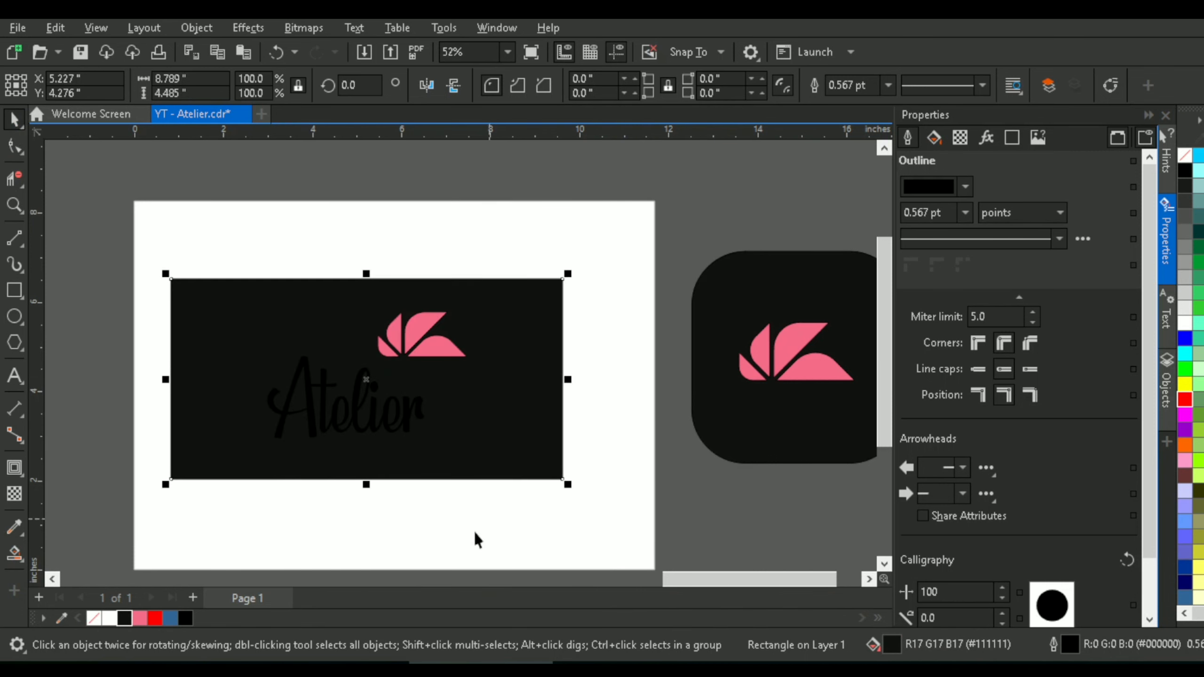
Colour the Atelier text white and centre it horizontally on the near-black rectangle.
click(314, 402)
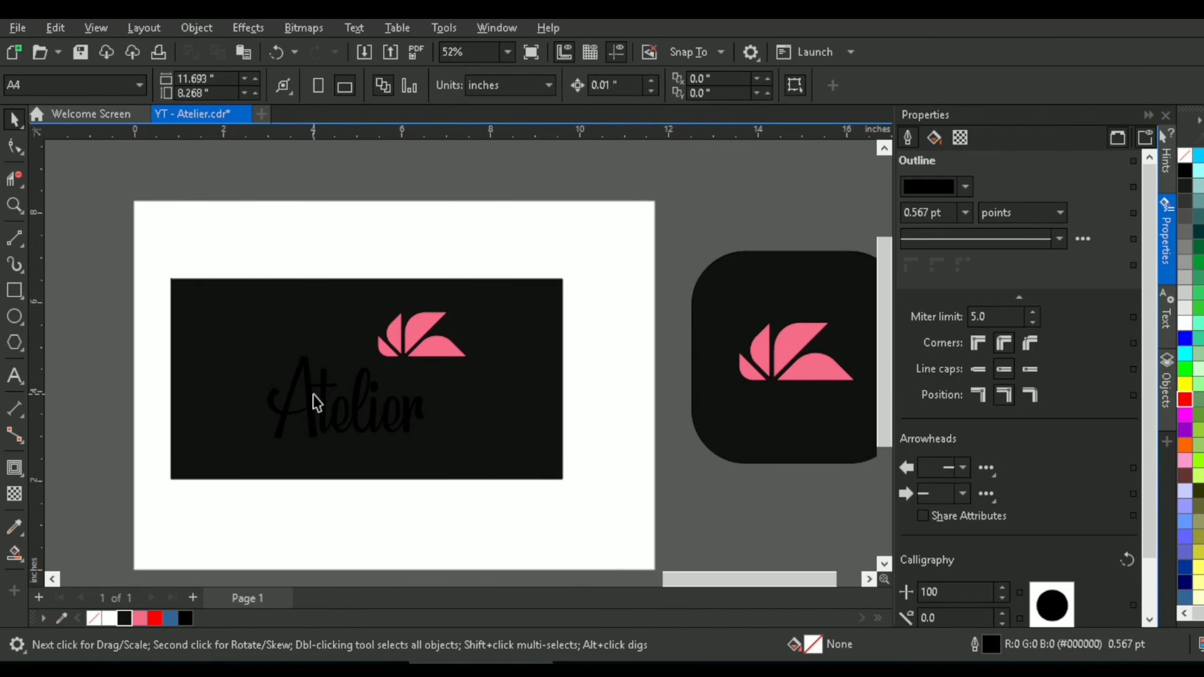
click(109, 619)
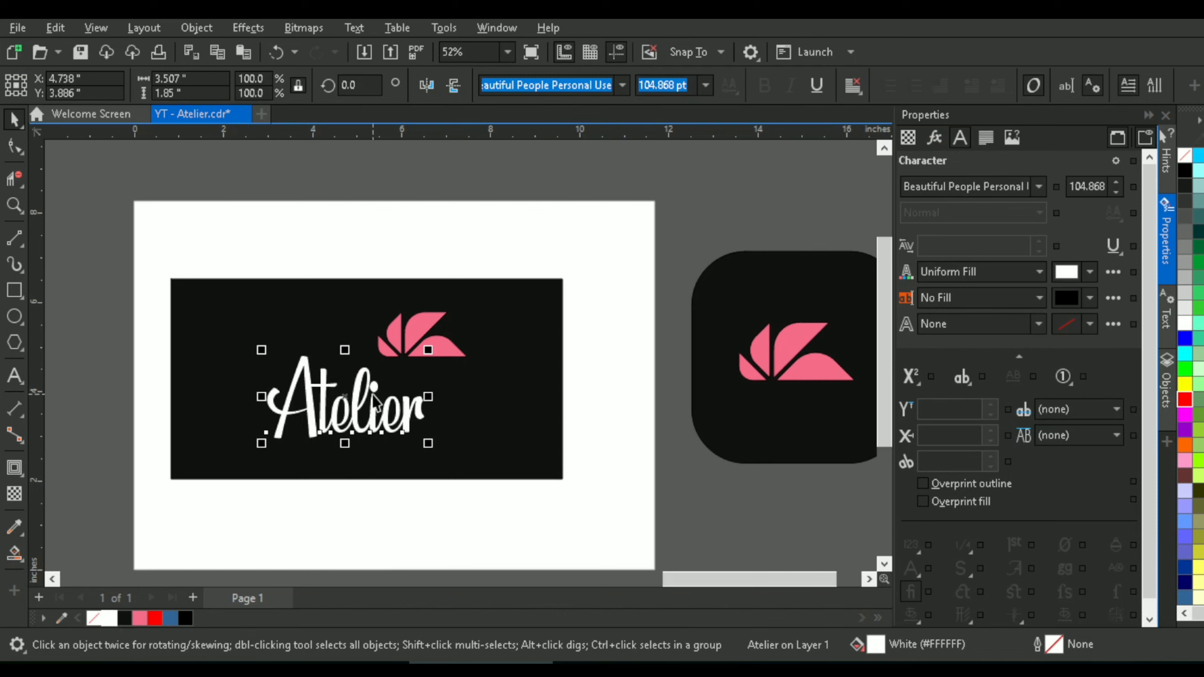
mouse_move(374, 402)
mouse_down()
mouse_move(368, 386)
mouse_move(370, 404)
mouse_up()
Move the copied petal group so it sits directly above the middle of the Atelier text.
scroll(333, 338, up, 4)
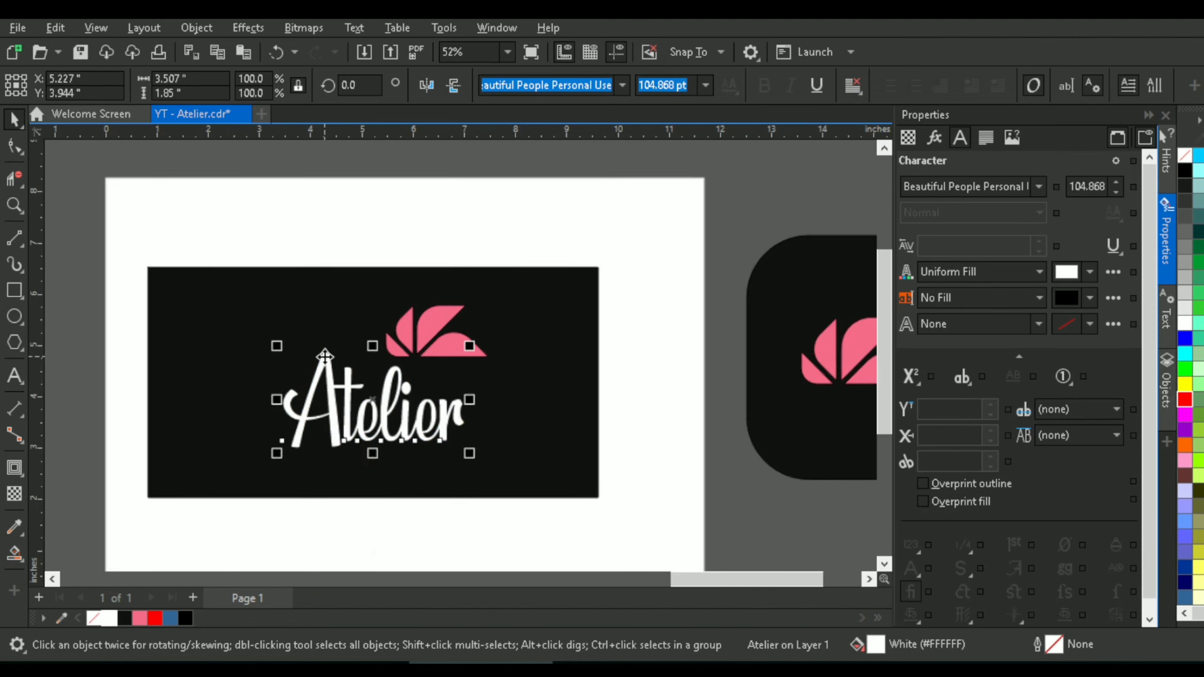
click(484, 305)
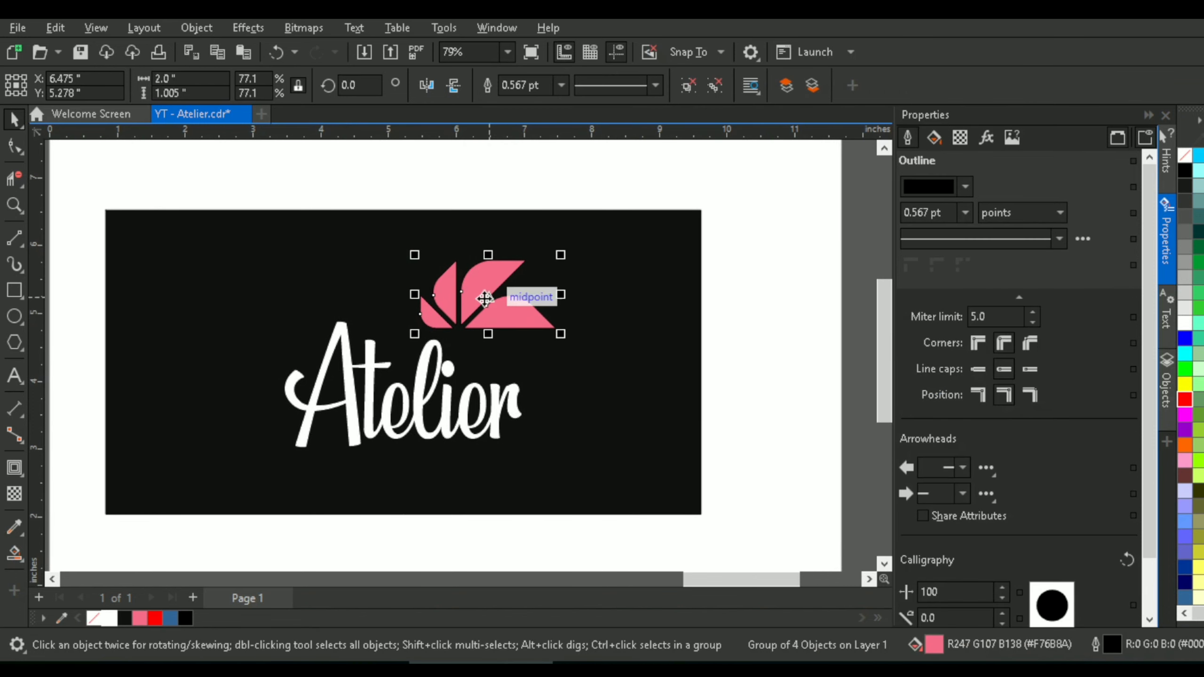
drag(484, 304, 433, 294)
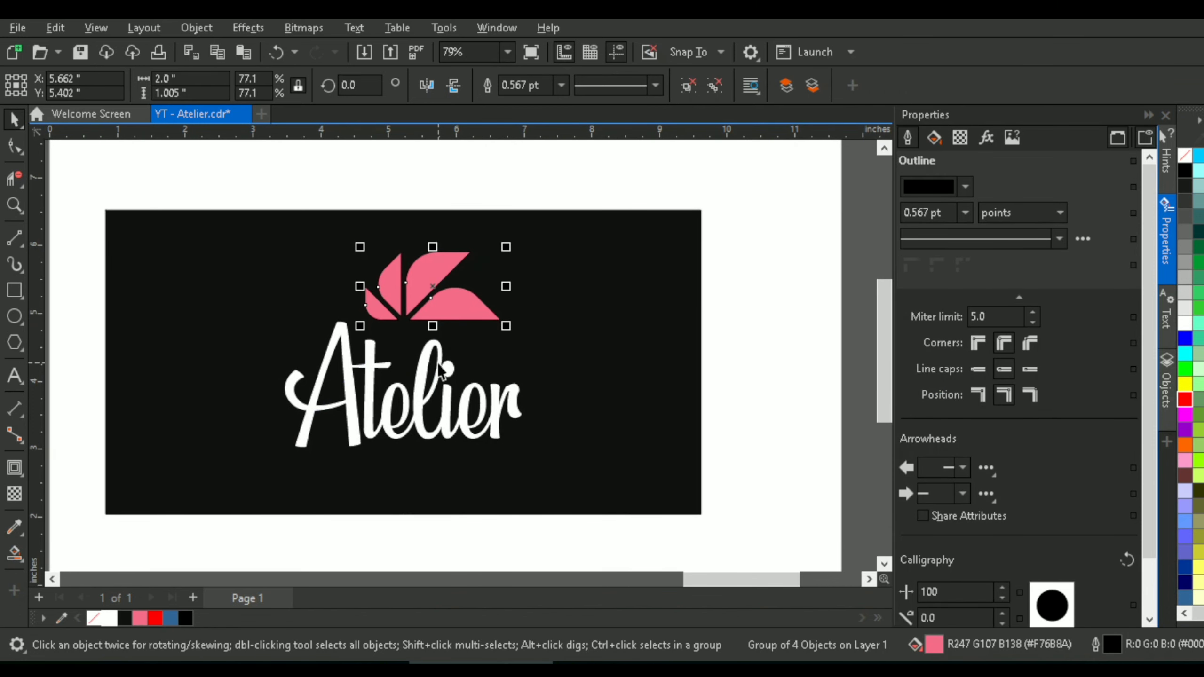
Shift the cover rectangle slightly up and the petal group slightly down toward the text to balance the composition.
click(594, 401)
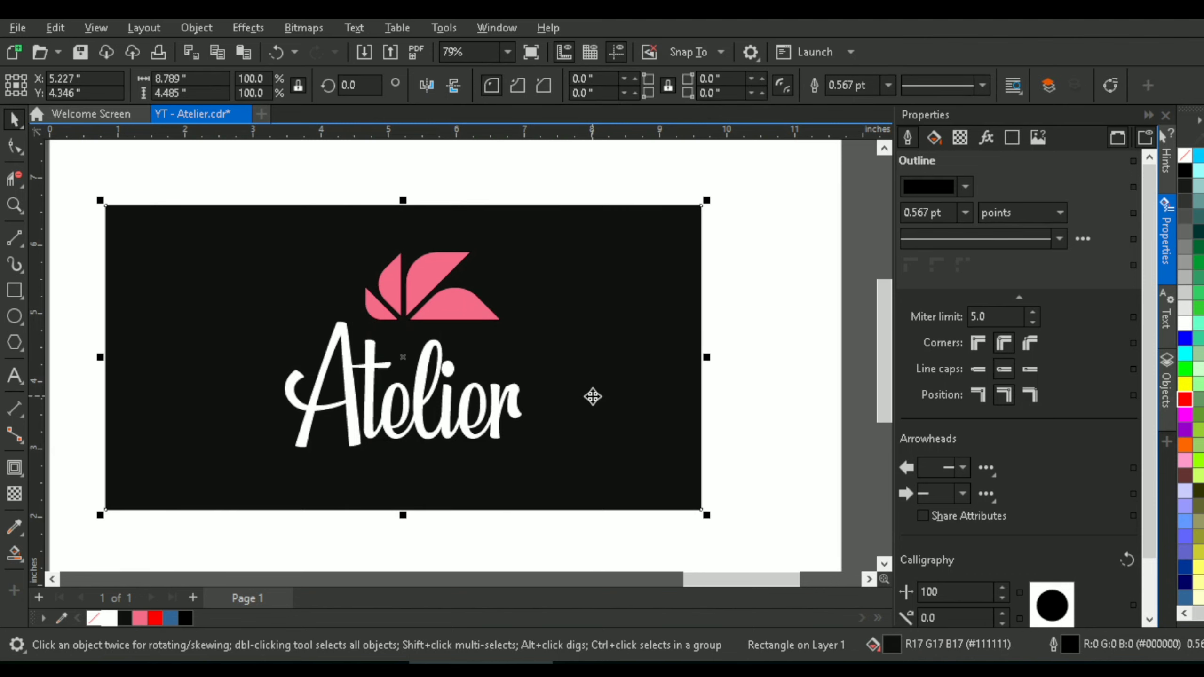
click(459, 318)
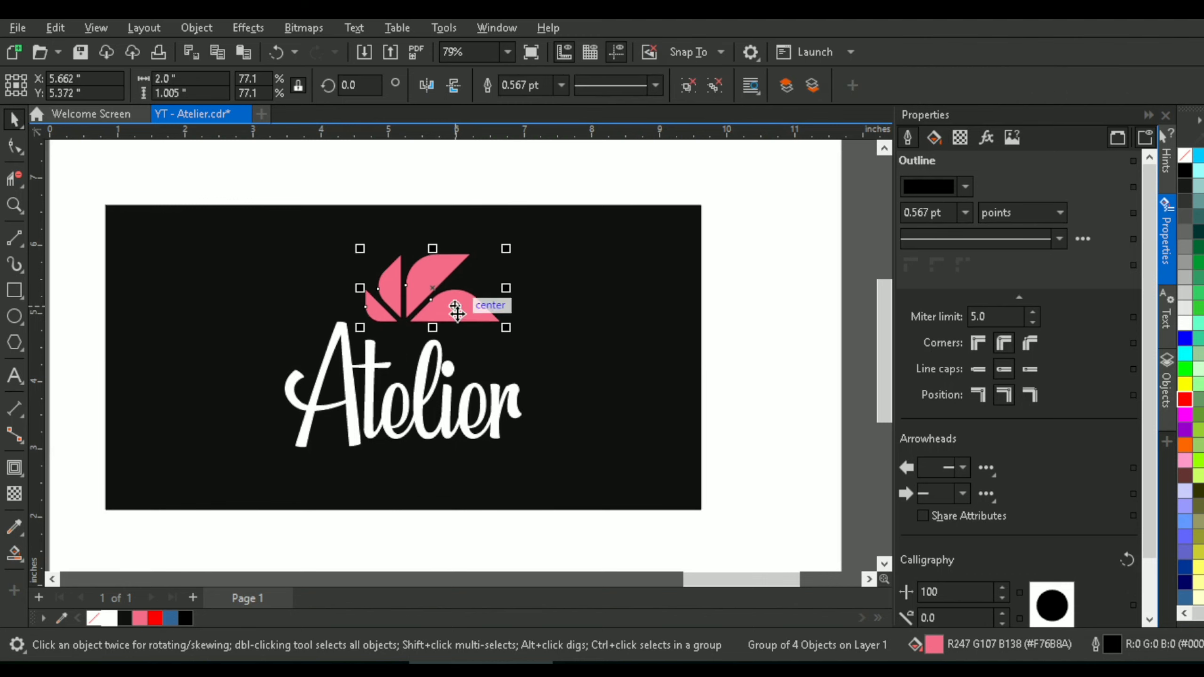
drag(457, 311, 457, 314)
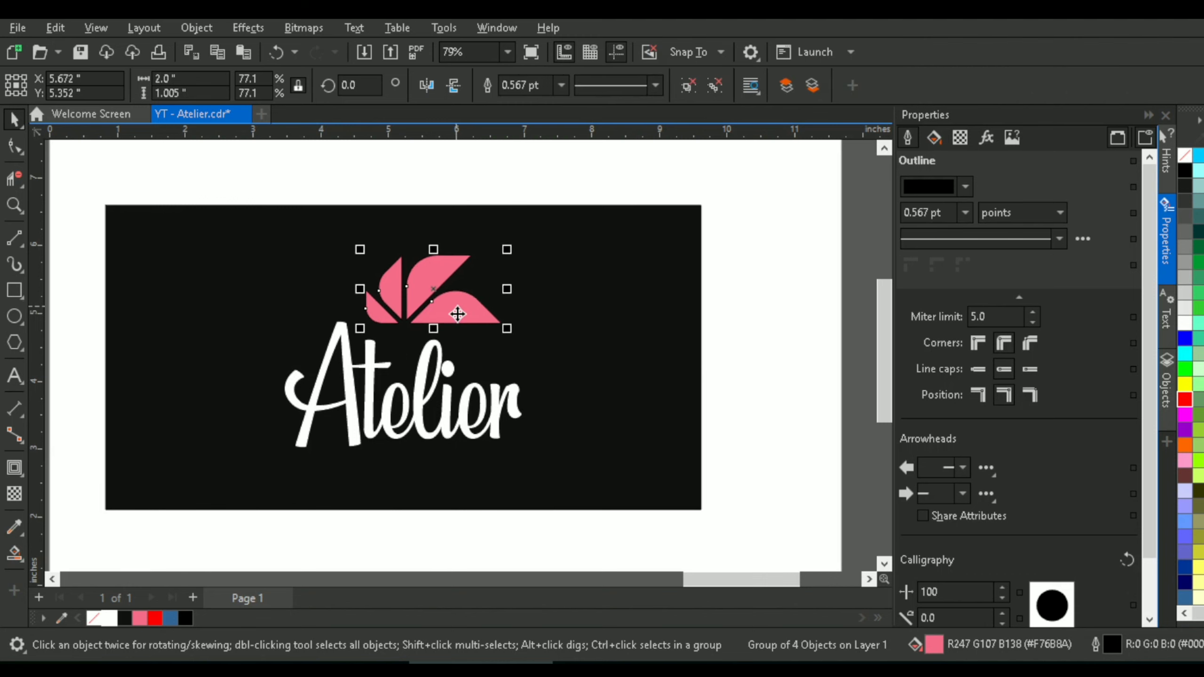
click(626, 403)
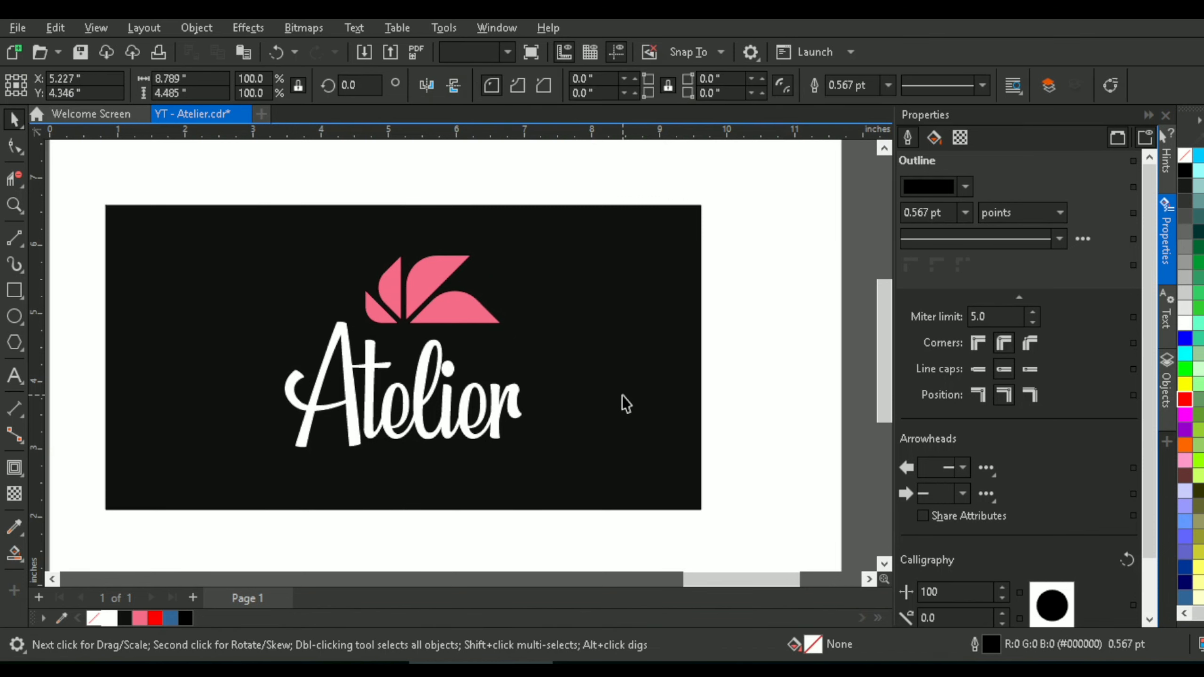
click(769, 411)
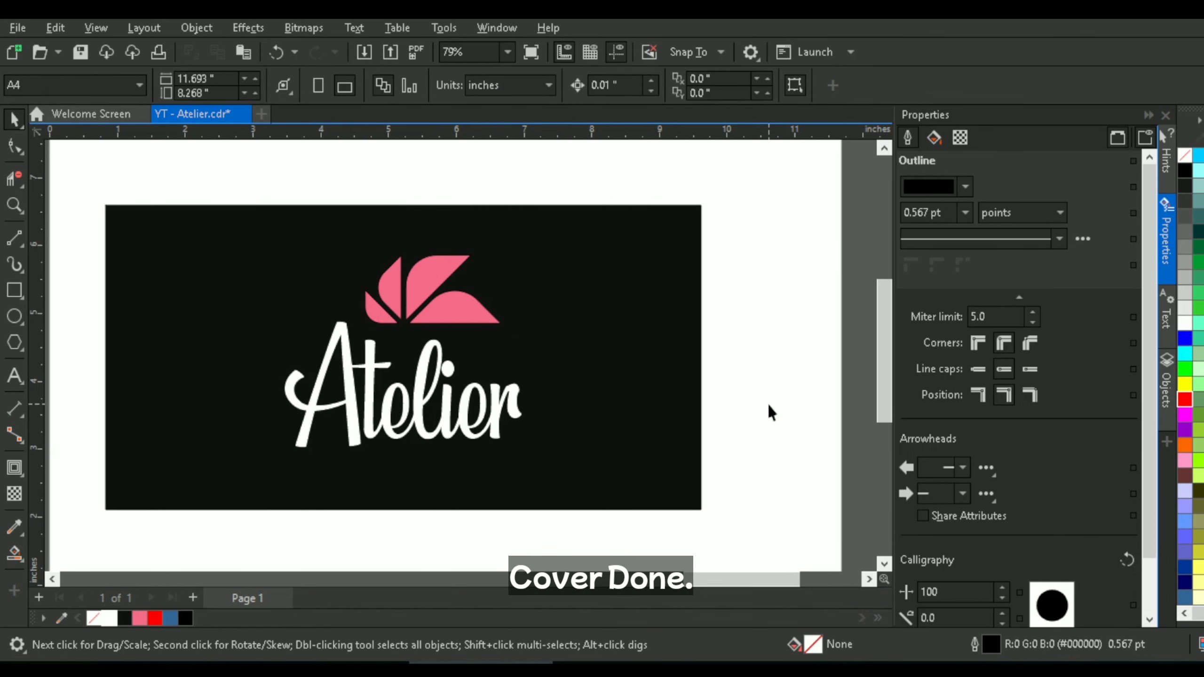
Move the whole cover design off the page, beside the black rounded square on its right.
drag(769, 411, 448, 382)
scroll(808, 411, down, 1)
scroll(609, 378, down, 2)
scroll(536, 393, down, 1)
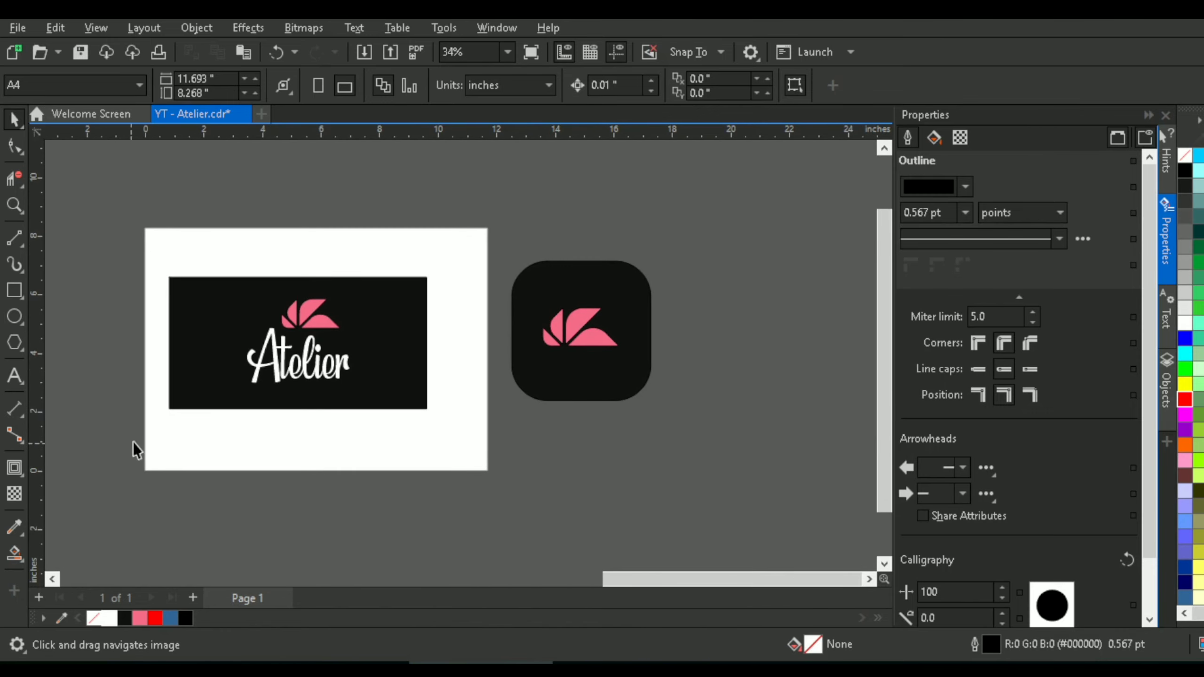
drag(133, 442, 474, 233)
drag(394, 340, 490, 340)
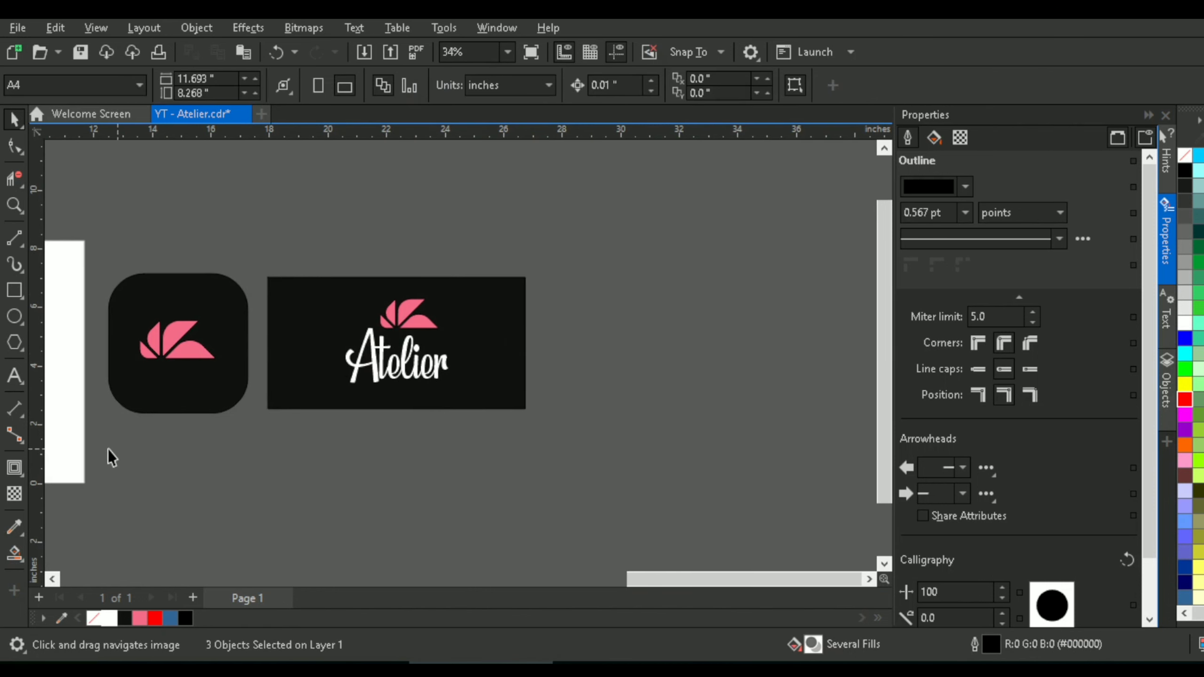
Move the rounded-square logo and the cover design together farther right, away from the page.
drag(107, 456, 548, 277)
drag(504, 326, 662, 335)
click(702, 347)
scroll(669, 361, up, 2)
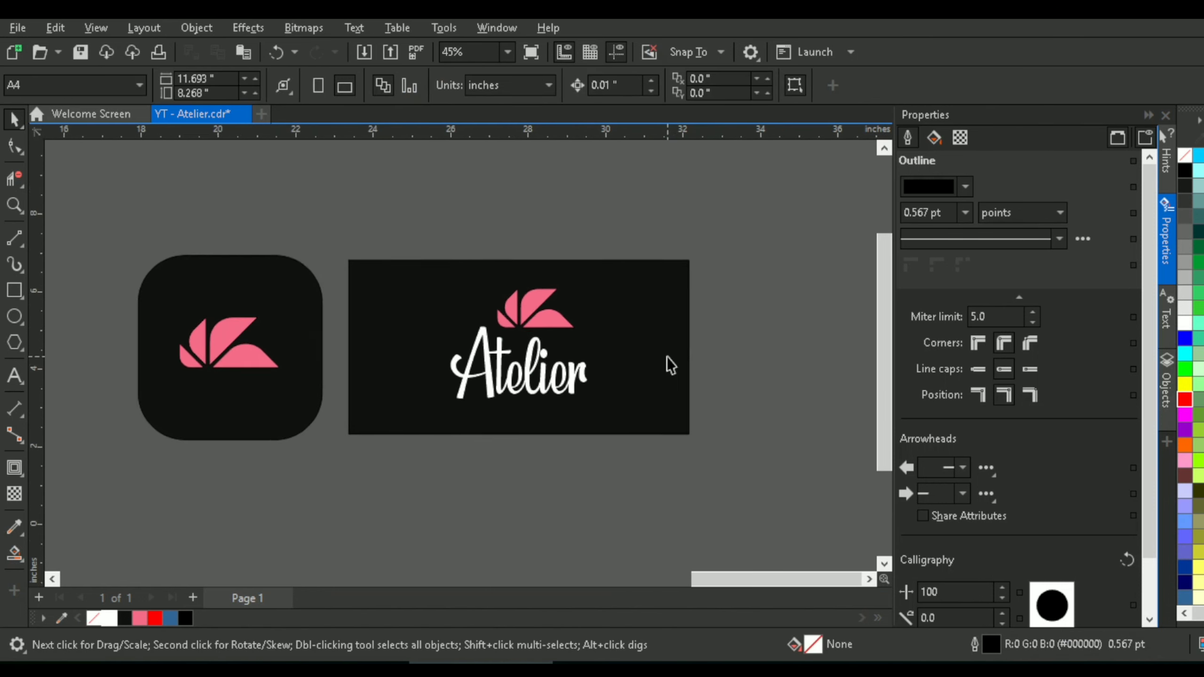
scroll(527, 393, up, 2)
drag(479, 403, 571, 429)
scroll(542, 428, up, 1)
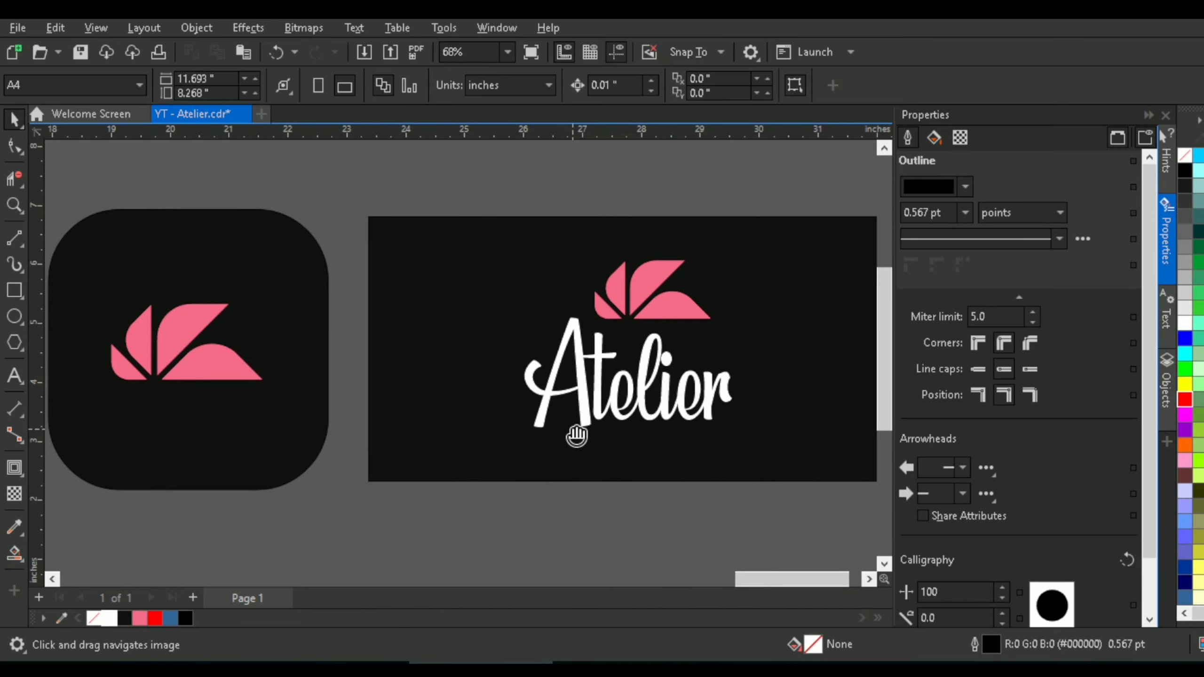
scroll(565, 431, down, 1)
drag(565, 432, 547, 434)
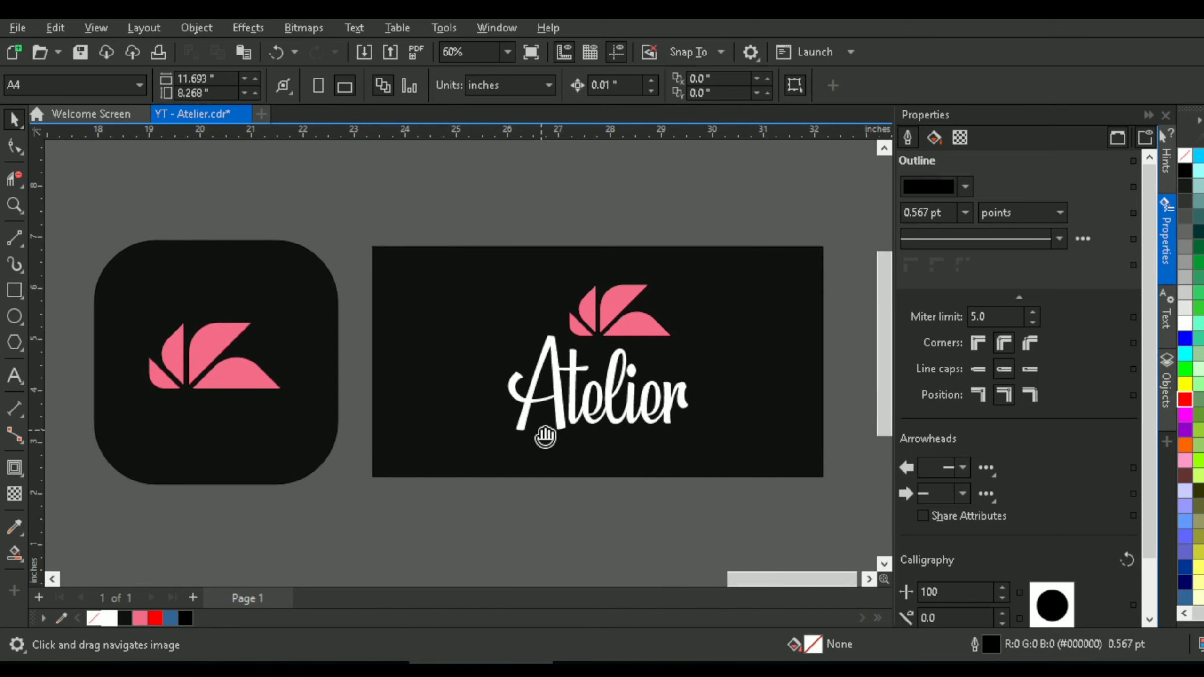